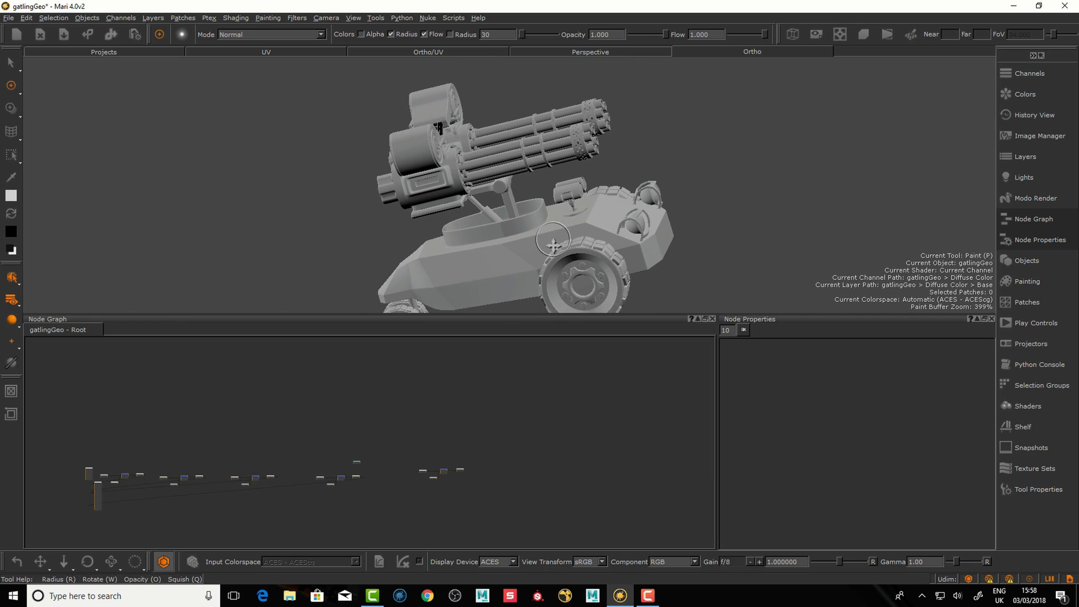
- Paint a short black test stroke on one tread block of the rear wheel's tyre
mouse_move(562, 169)
left_mouse_down("alt")
mouse_move(564, 214)
mouse_move(548, 222)
left_mouse_up("alt")
right_click_drag(517, 267, 621, 195, "alt")
middle_click_drag(530, 281, 554, 197, "alt")
right_click_drag(554, 197, 586, 149, "alt")
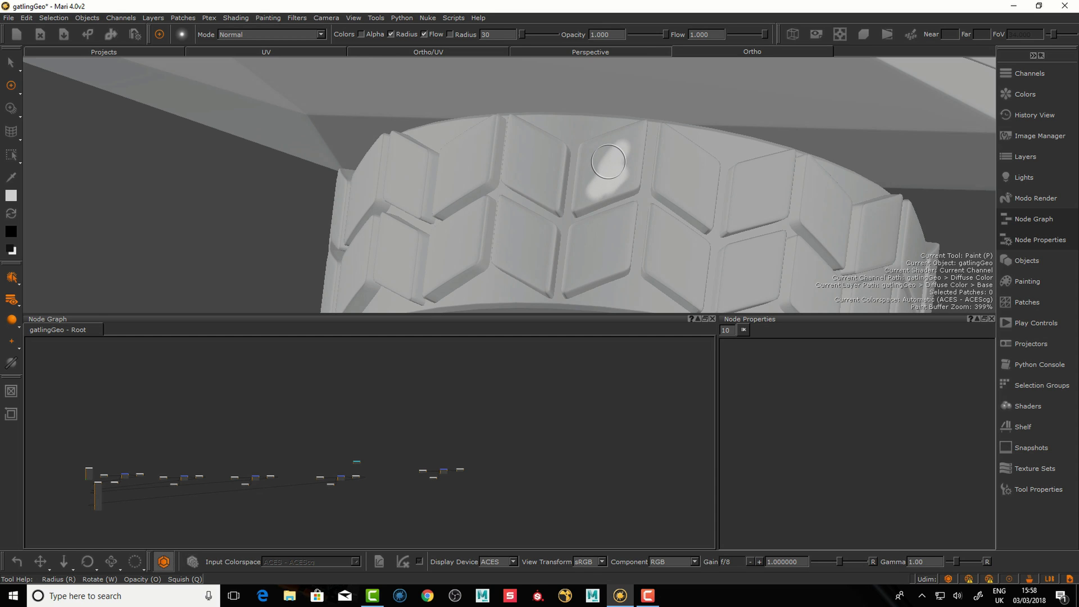
left_click_drag(614, 159, 603, 181)
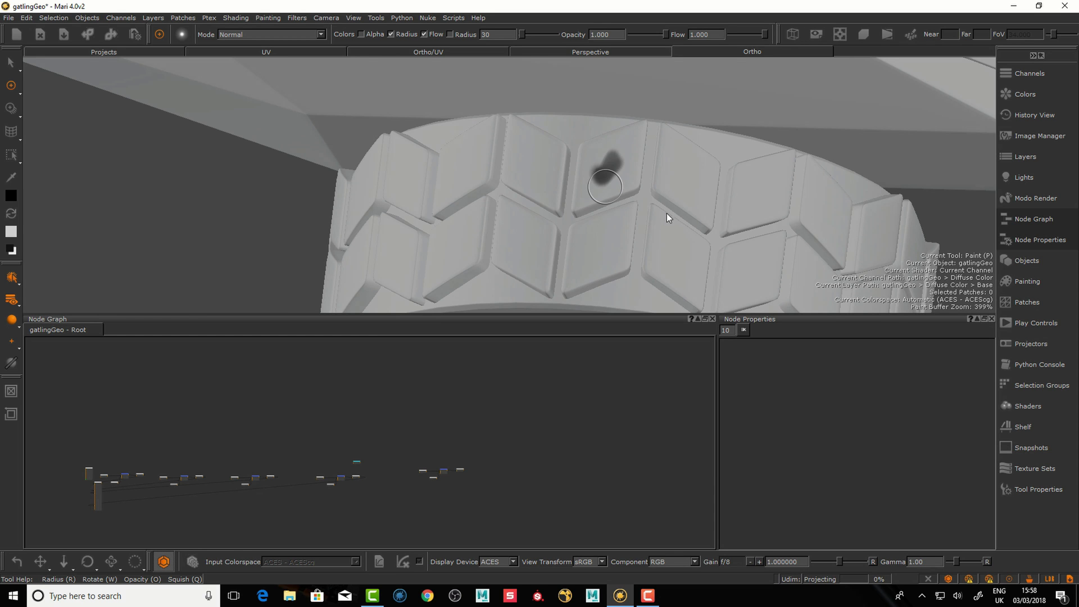
- Examine the whole vehicle and gatling gun model from several sides
left_click_drag(646, 260, 638, 173, "alt")
scroll(638, 172, "down", 10)
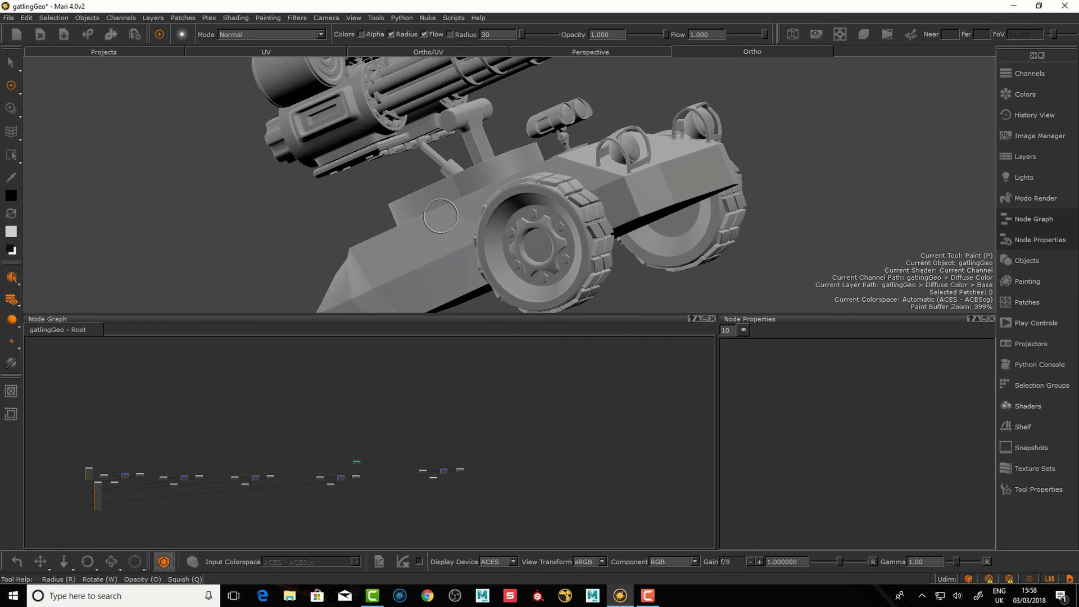
left_click_drag(610, 206, 568, 174, "alt")
key("a")
middle_click_drag(562, 183, 553, 217, "alt")
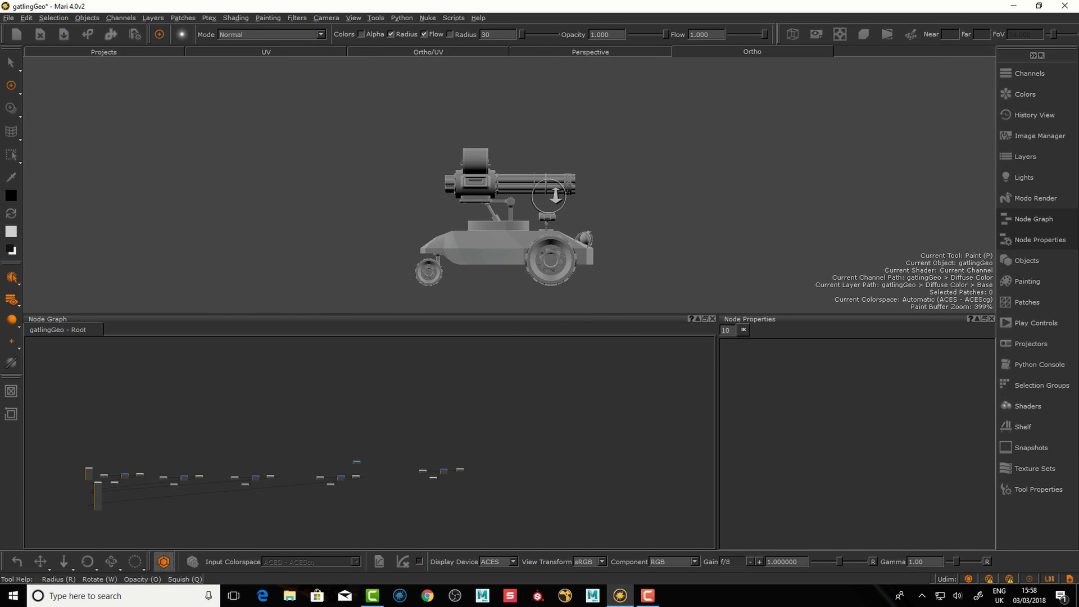
right_click_drag(552, 208, 600, 245, "alt")
mouse_move(600, 245)
left_mouse_down("alt")
mouse_move(518, 234)
mouse_move(607, 236)
mouse_move(574, 236)
left_mouse_up("alt")
scroll(573, 236, "down", 4)
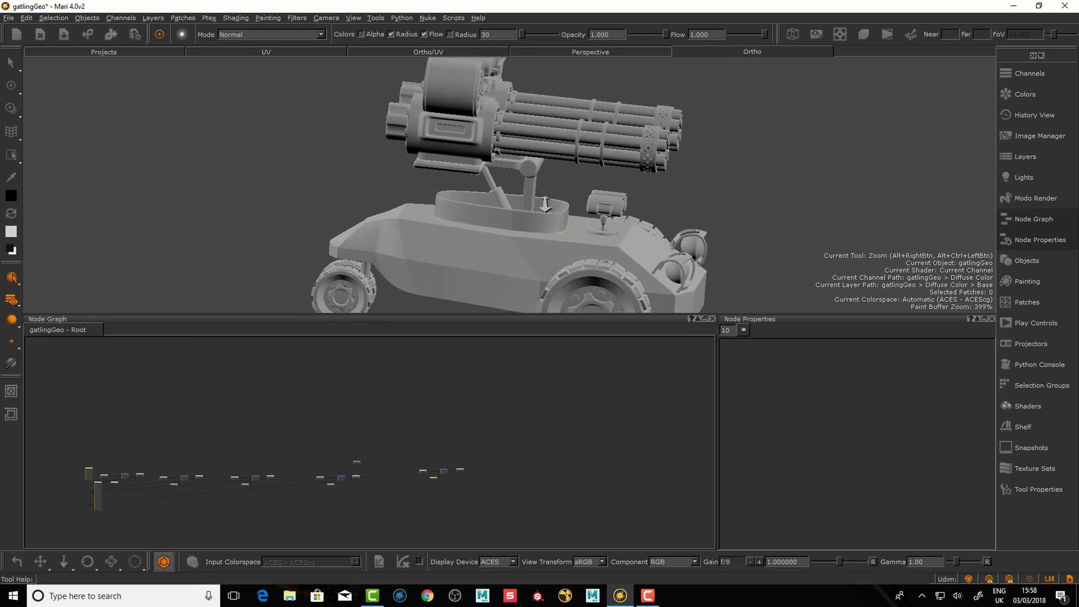
left_click_drag(536, 272, 585, 286, "alt")
mouse_move(586, 237)
left_mouse_down("alt")
mouse_move(569, 194)
mouse_move(621, 247)
mouse_move(631, 236)
left_mouse_up("alt")
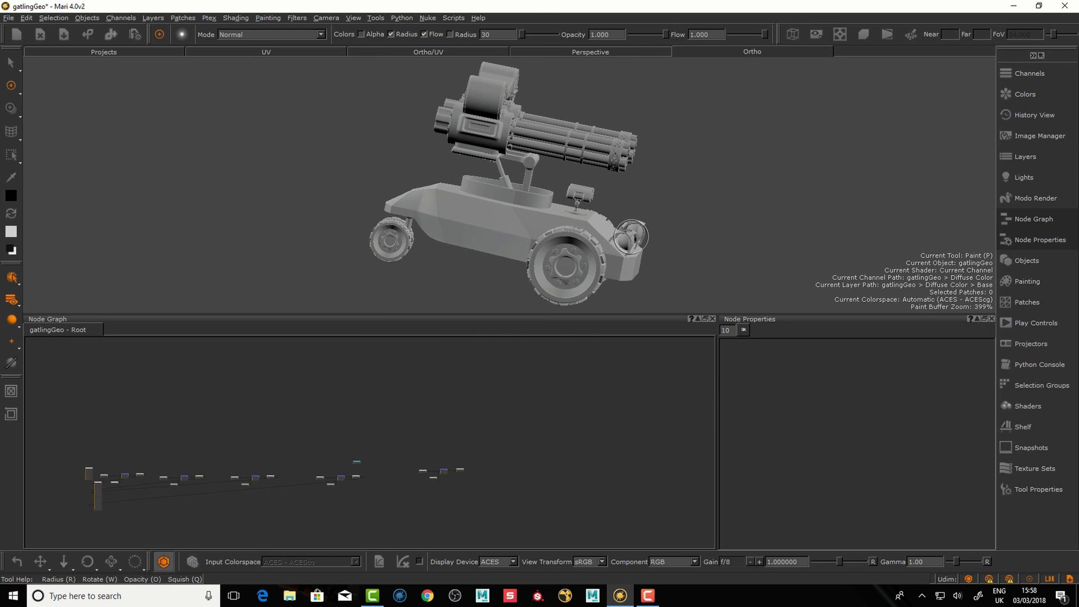
- Add a black channel named ISOrubber at 2048 x 2048, 8bit (Byte)
left_click(1030, 73)
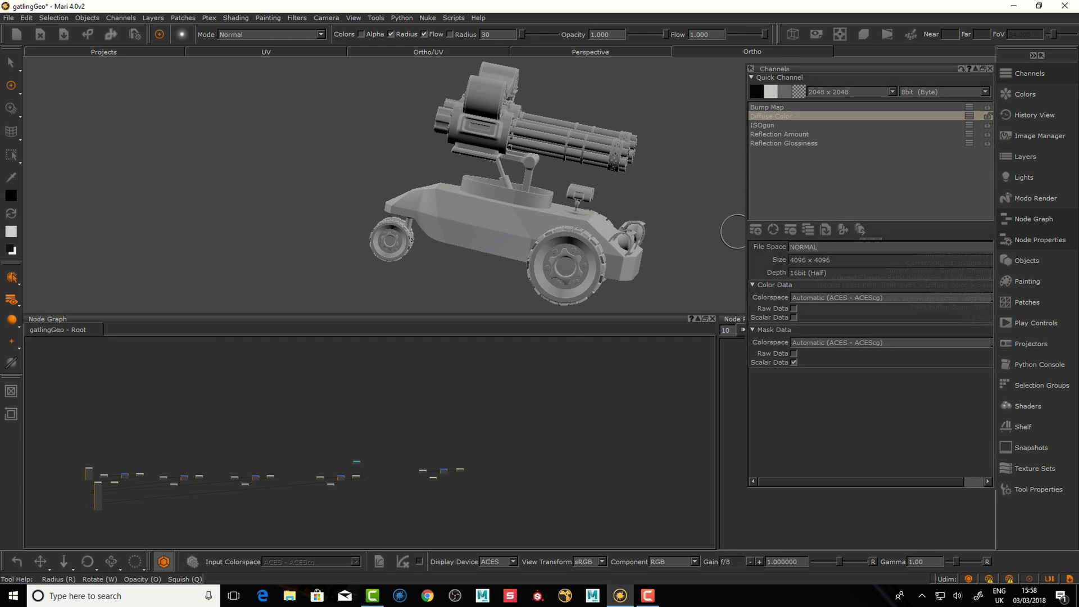
left_click(756, 230)
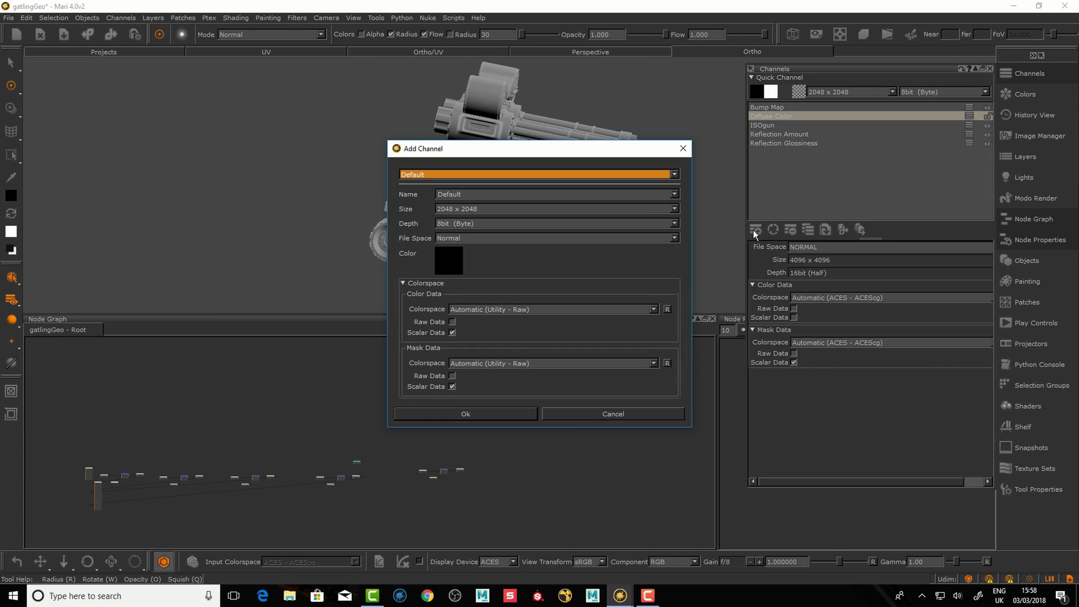
double_click(472, 192)
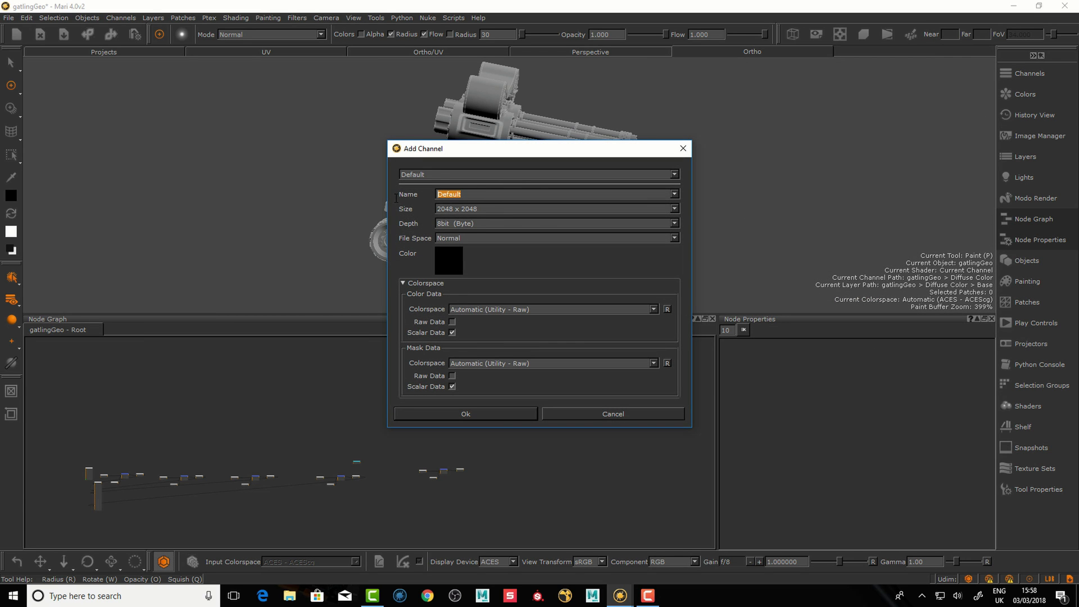
type("ISOrubber")
left_click(481, 413)
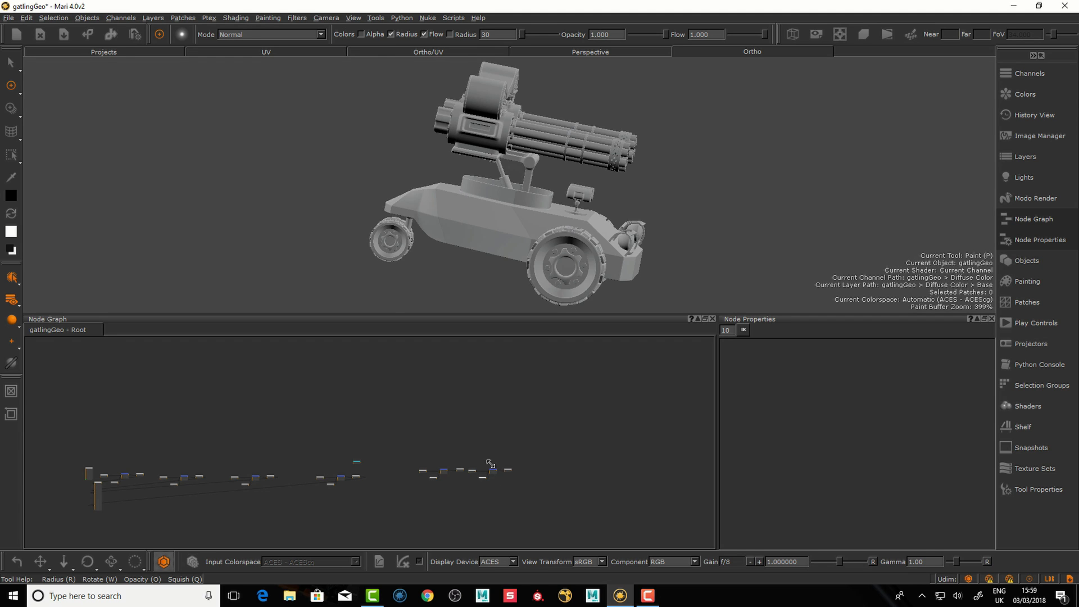
- Select the gatling barrels by connected mesh and fill them with white in the ISOrubber channel
scroll(485, 466, "up", 5)
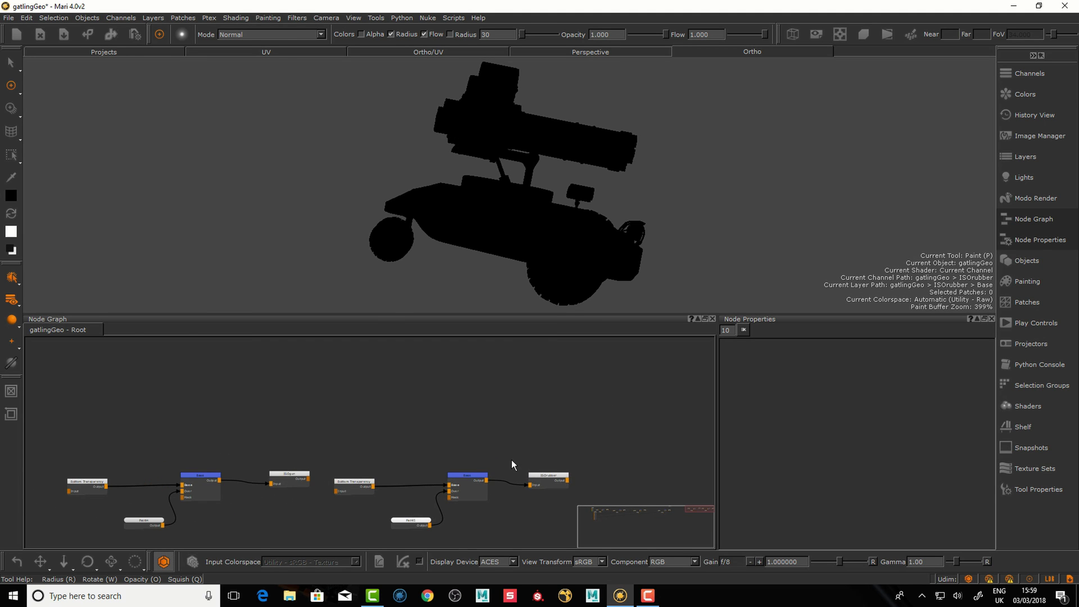
scroll(511, 464, "up", 5)
mouse_move(554, 264)
left_mouse_down("alt")
mouse_move(570, 259)
mouse_move(568, 229)
mouse_move(585, 215)
mouse_move(633, 212)
mouse_move(569, 237)
mouse_move(582, 210)
left_mouse_up("alt")
middle_click_drag(582, 210, 589, 284, "alt")
left_click_drag(589, 283, 599, 274, "alt")
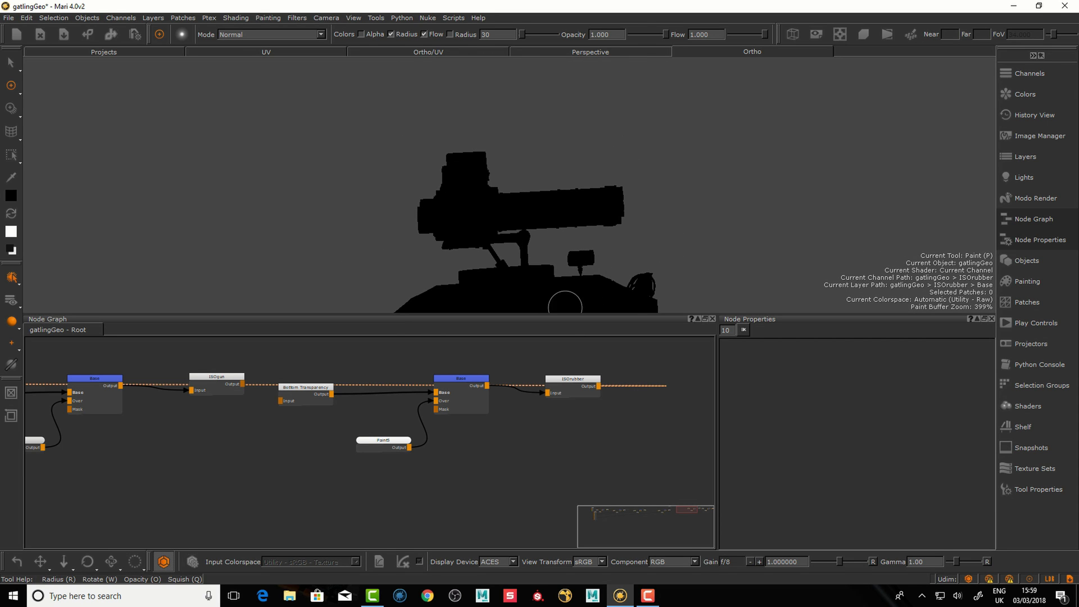
key("s")
left_click_drag(549, 232, 610, 232)
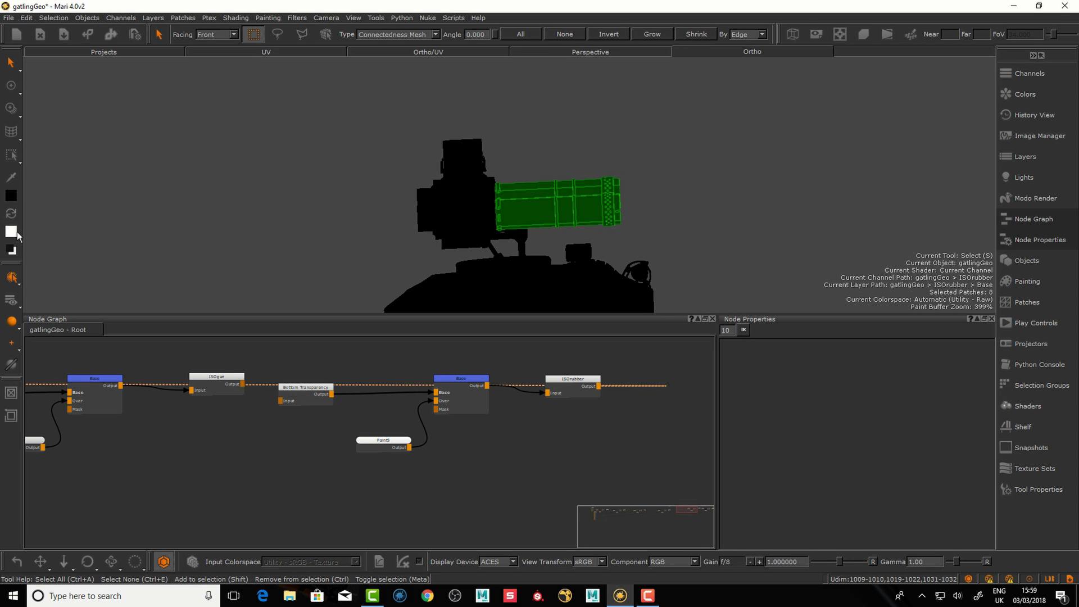
left_click_drag(12, 232, 565, 210)
left_click(695, 222)
- Select the two ammo drums and their feed parts, fill them with white, and clear the selection
left_click_drag(689, 228, 486, 181, "alt")
left_click_drag(392, 209, 470, 118, "alt")
left_click(431, 198)
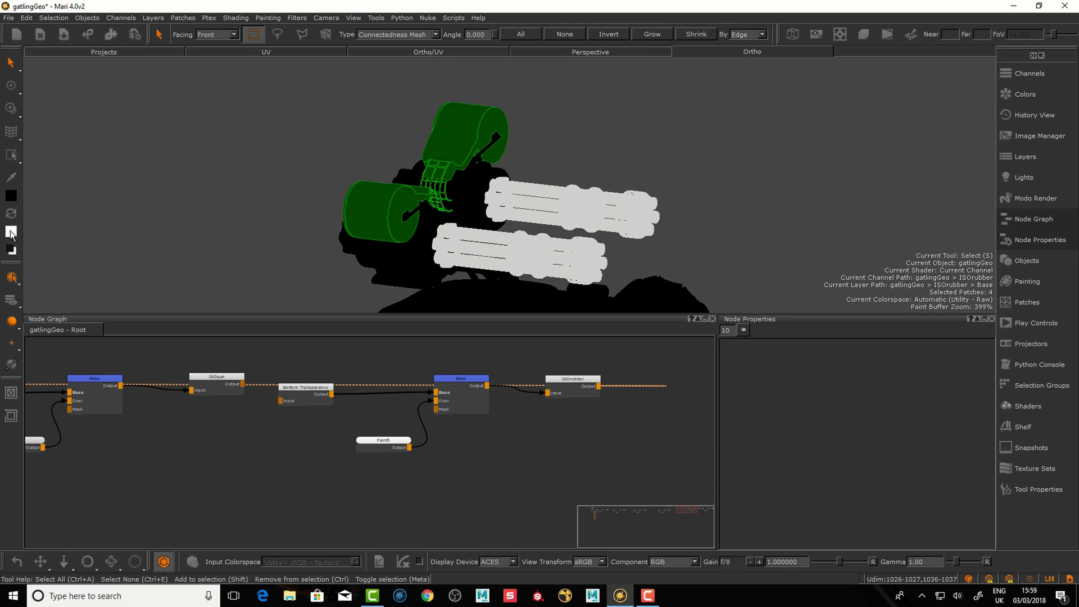
left_click_drag(8, 231, 498, 104)
left_click_drag(603, 161, 637, 149, "alt")
left_click(656, 139)
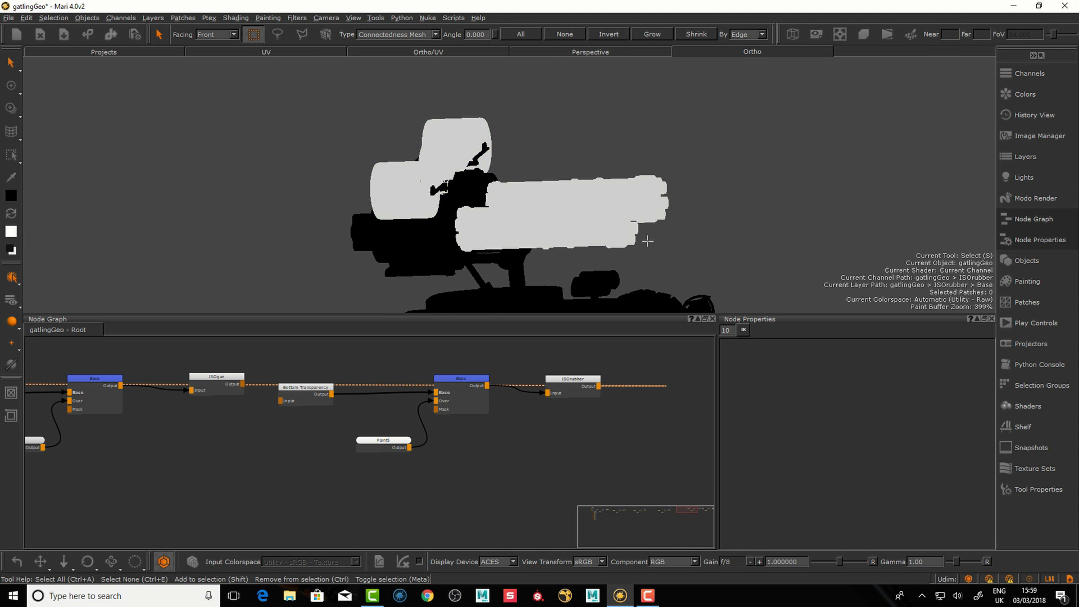
- Inspect the ISOrubber mask on the model from several sides and check the channel list
left_click_drag(648, 241, 567, 252, "alt")
right_click_drag(568, 252, 506, 260, "alt")
left_click_drag(506, 260, 559, 419, "alt")
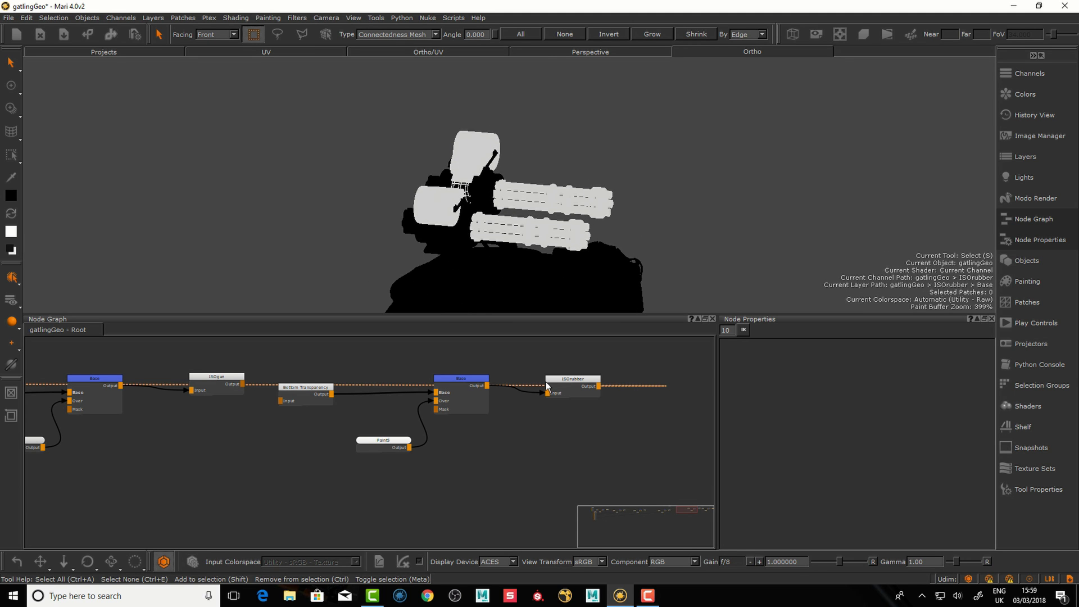
left_click_drag(636, 227, 606, 190, "alt")
right_click_drag(605, 190, 633, 236, "alt")
left_click_drag(633, 236, 538, 222, "alt")
right_click_drag(539, 221, 582, 208, "alt")
left_click_drag(574, 229, 588, 226, "alt")
middle_click_drag(588, 226, 582, 258, "alt")
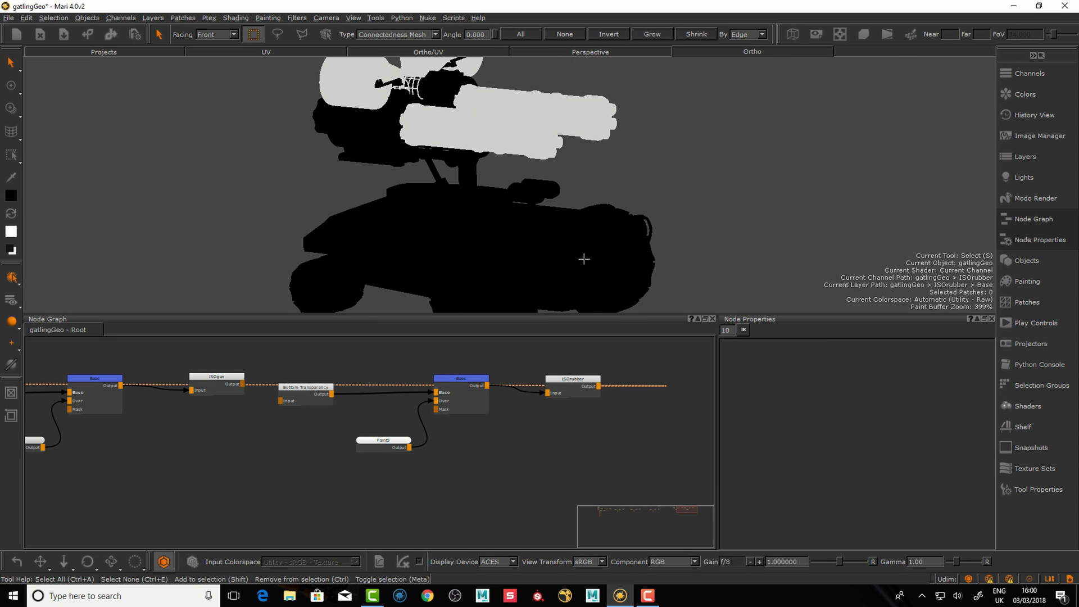
left_click_drag(583, 258, 591, 242, "alt")
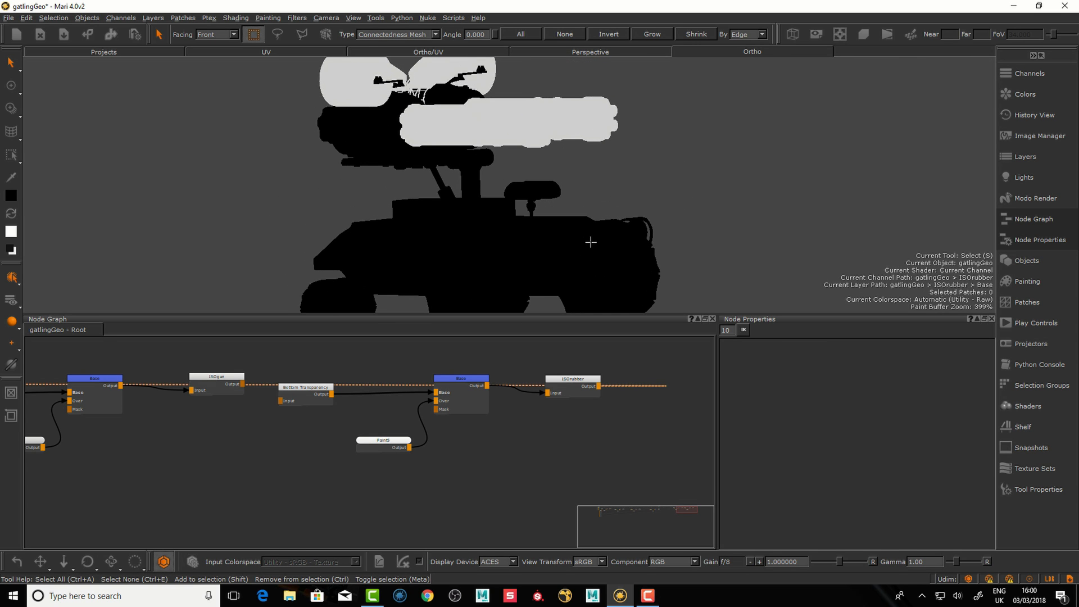
left_click(1031, 74)
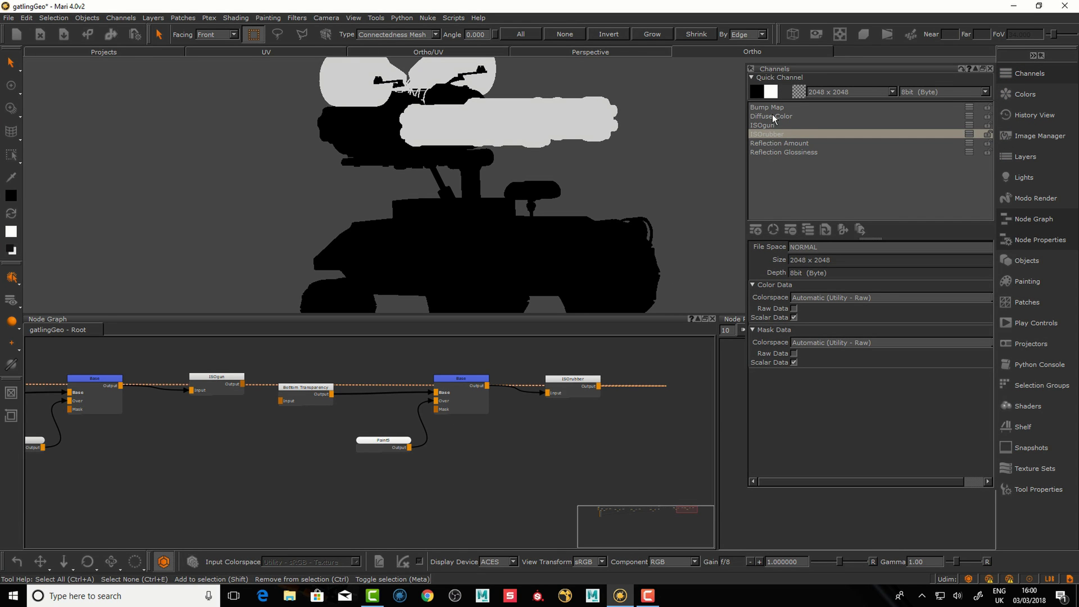
left_click_drag(604, 190, 590, 159, "alt")
middle_click_drag(586, 154, 585, 163, "alt")
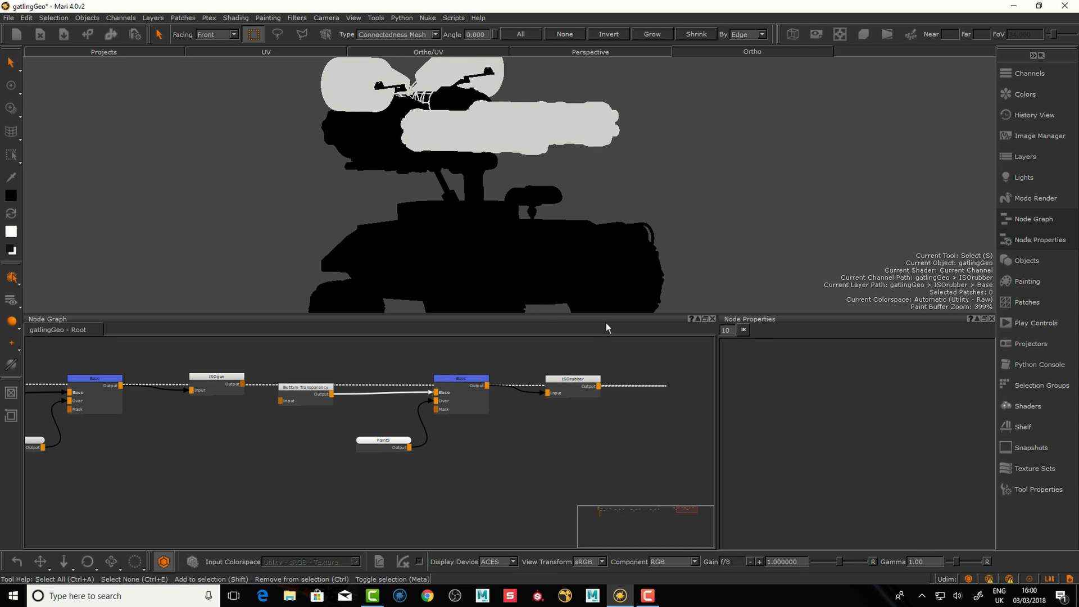
- Move the ISOrubber channel's group of nodes down in the node graph and deselect it
left_click_drag(295, 357, 601, 473)
mouse_move(577, 389)
left_mouse_down()
mouse_move(531, 487)
mouse_move(512, 473)
mouse_move(544, 477)
left_mouse_up()
left_click(543, 402)
left_click(548, 436)
- Add a 2048 x 2048, 8bit (Byte) black paint node in an empty graph area and connect it to the viewer
middle_click_drag(510, 373, 512, 506)
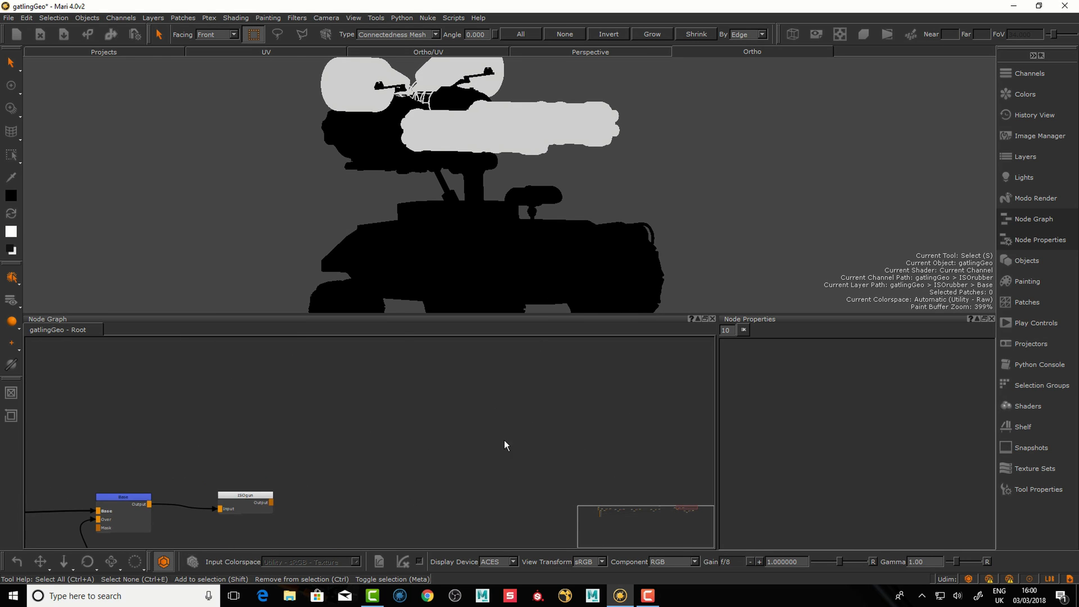
middle_click_drag(466, 416, 464, 416)
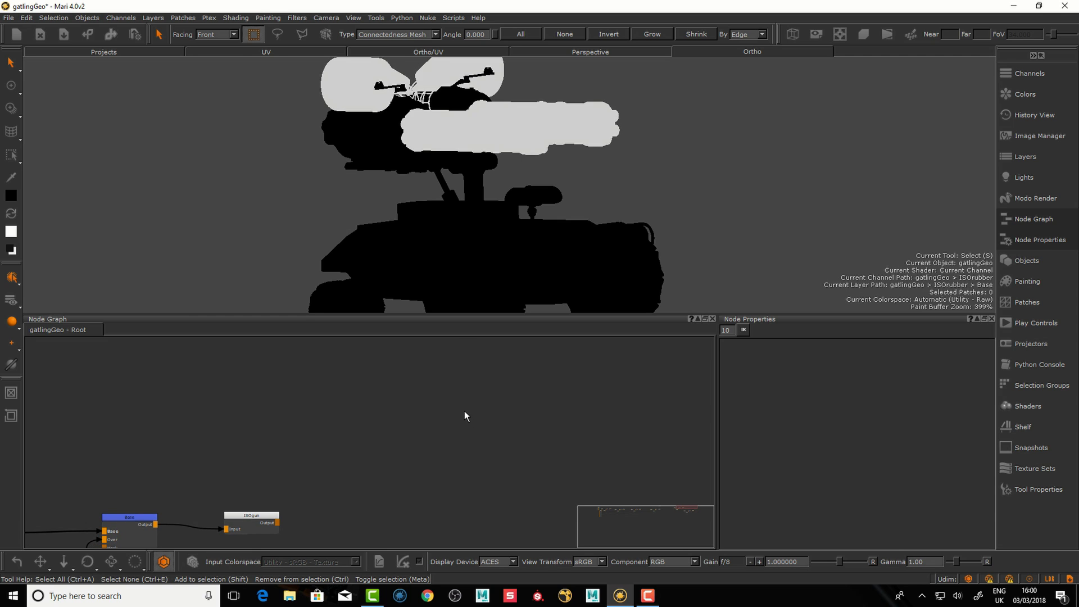
key("p")
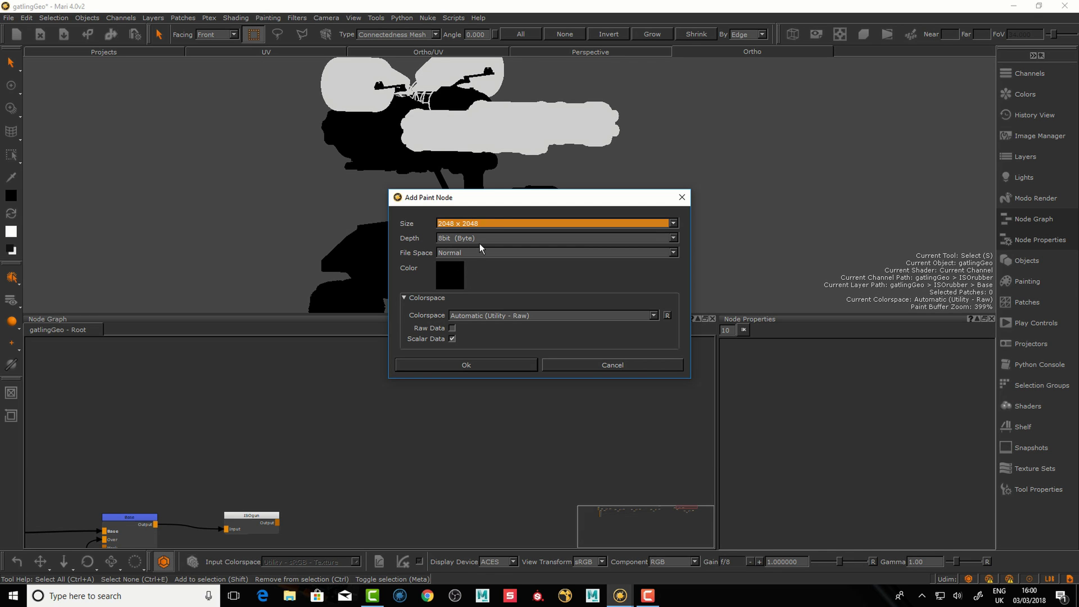
left_click(487, 366)
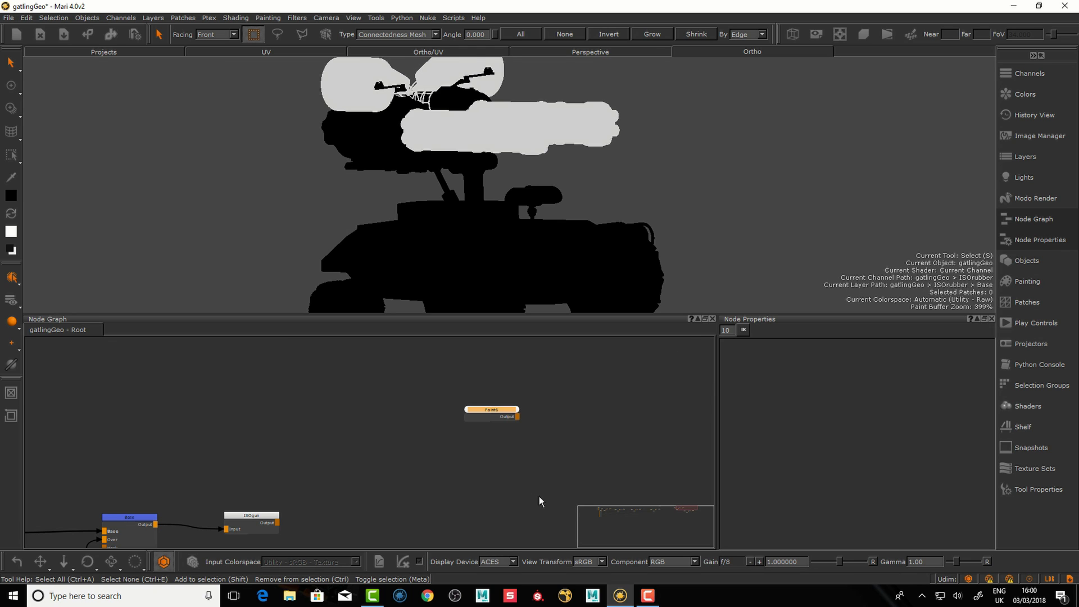
left_click_drag(493, 409, 485, 408)
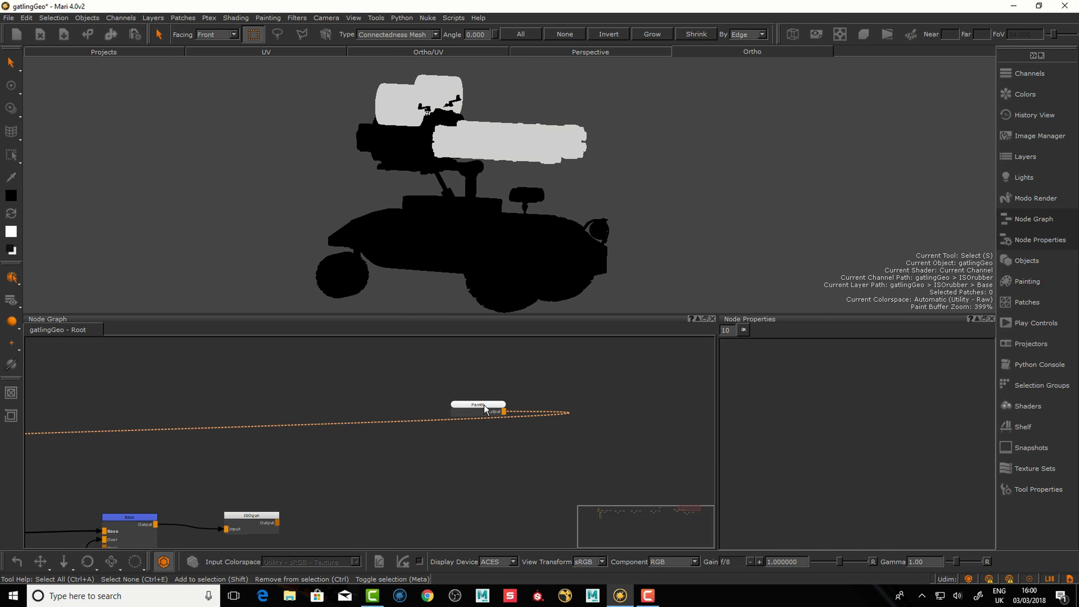
- Select the gatling barrels and ammo drums and fill them with white on the new paint node
left_click_drag(505, 211, 524, 169, "alt")
left_click_drag(524, 169, 533, 180, "alt")
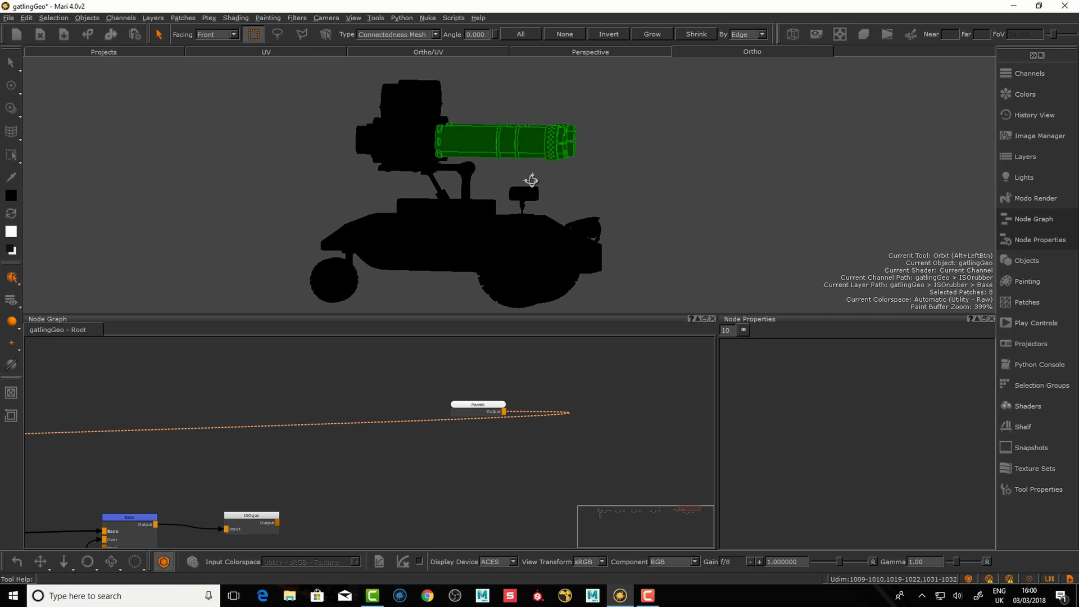
middle_click_drag(532, 180, 566, 252, "alt")
left_click_drag(473, 211, 436, 193, "alt")
left_click_drag(413, 149, 568, 213, "shift")
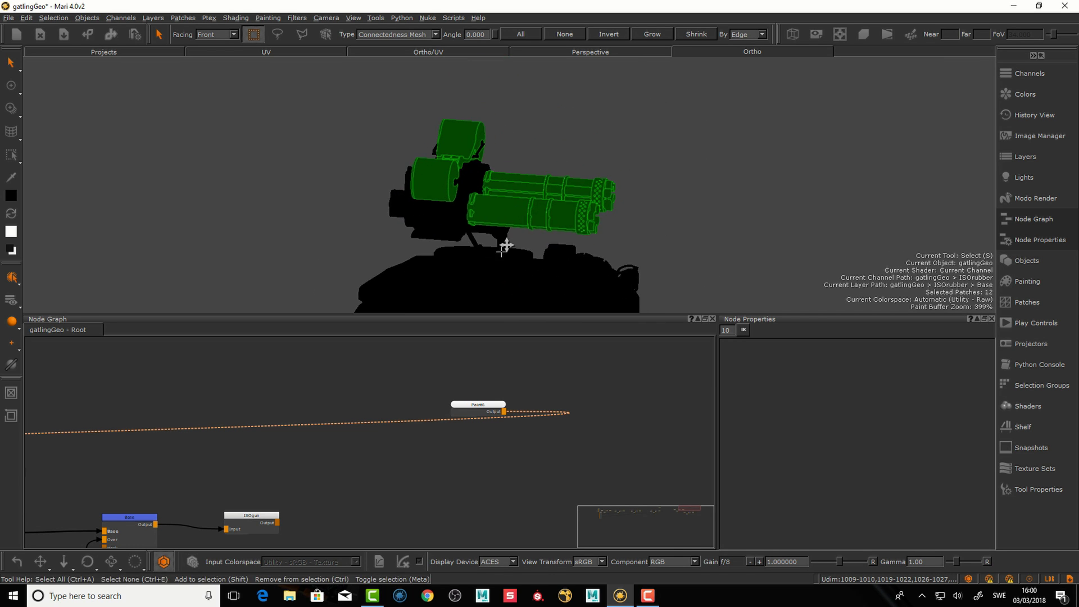
middle_click_drag(474, 296, 513, 212, "alt")
left_click_drag(513, 212, 490, 202, "alt")
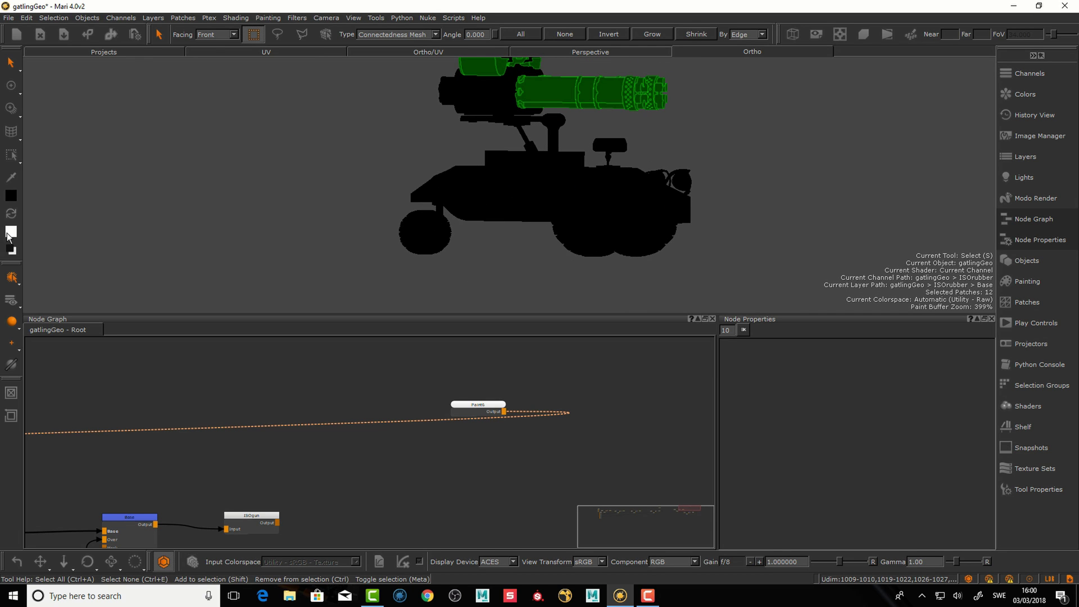
left_click_drag(557, 278, 590, 228, "alt")
left_click(648, 182)
left_click_drag(496, 267, 509, 292, "alt")
- Add a second 2048 x 2048, 8bit (Byte) black paint node and place it above the first
left_click_drag(495, 417, 487, 425)
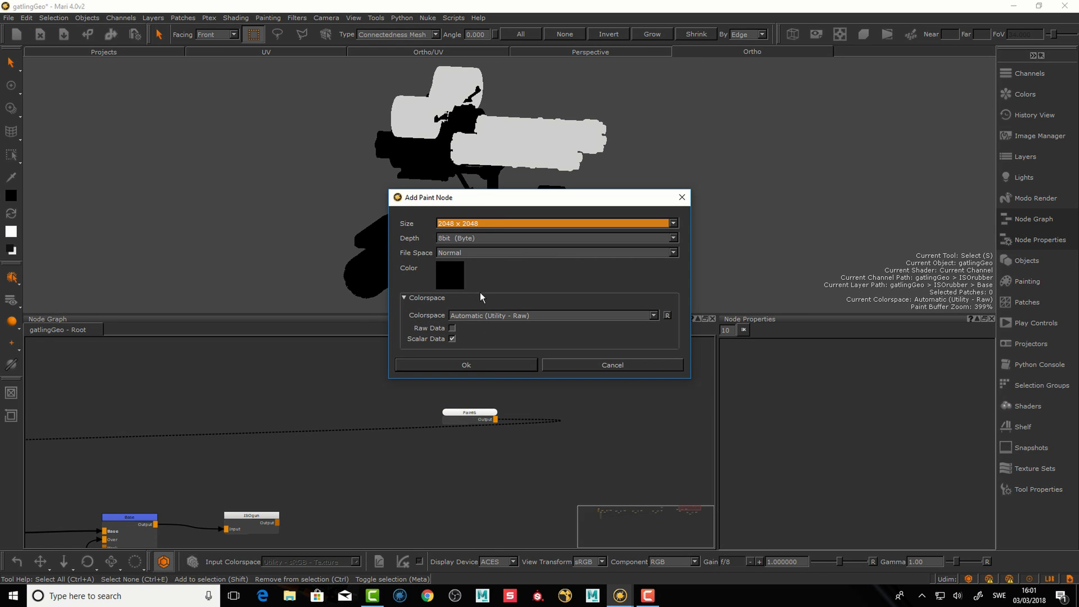
left_click(478, 363)
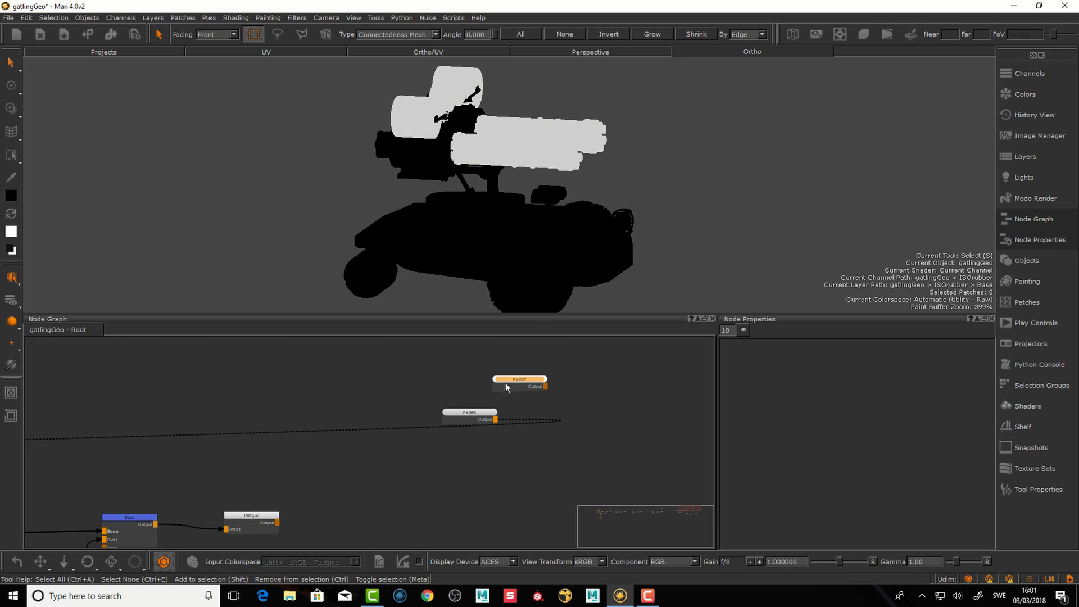
left_click_drag(563, 186, 535, 226, "alt")
- Show the wireframe on the model and set its colour to light grey in the display properties
key("F2")
key("F1")
right_click(623, 173)
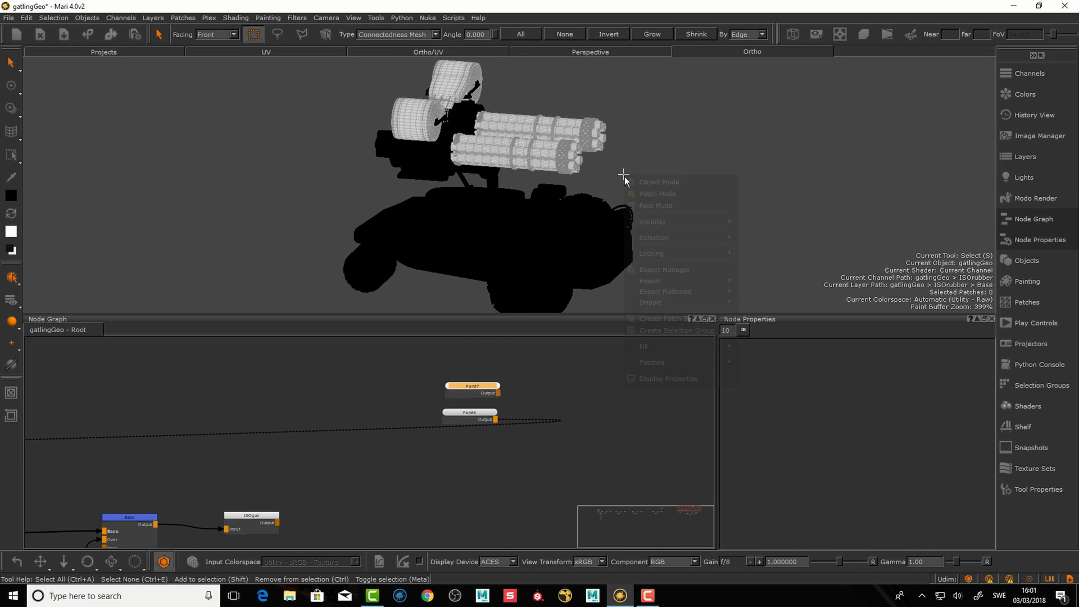
left_click(658, 379)
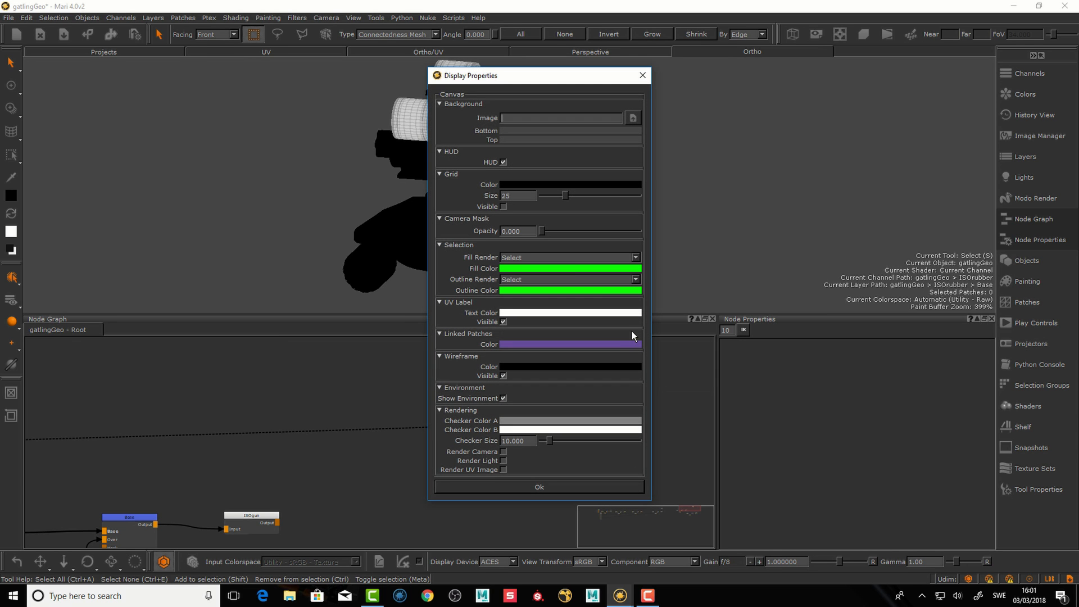
left_click(514, 186)
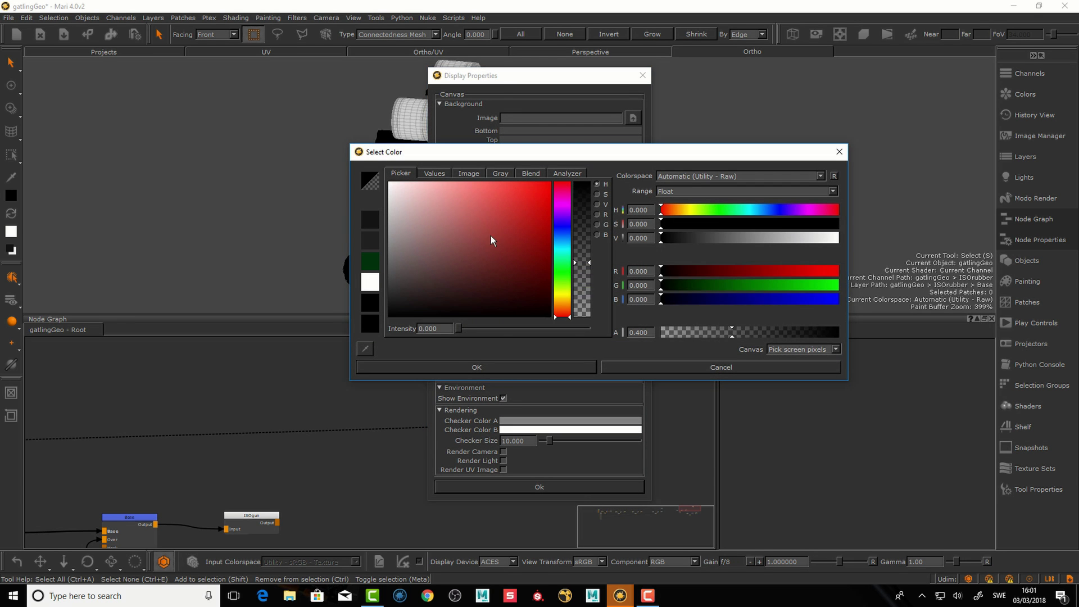
left_click(461, 366)
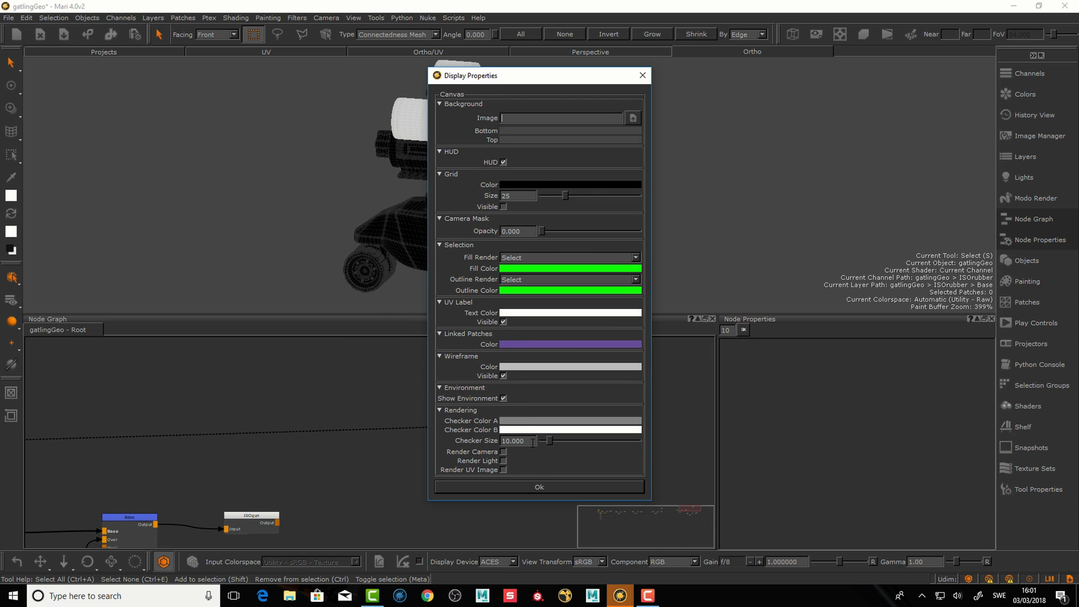
left_click(532, 487)
- Select the vehicle's body panels and fill them with white on the upper paint node, with that node connected to the viewer
key("s")
left_click_drag(445, 278, 479, 254)
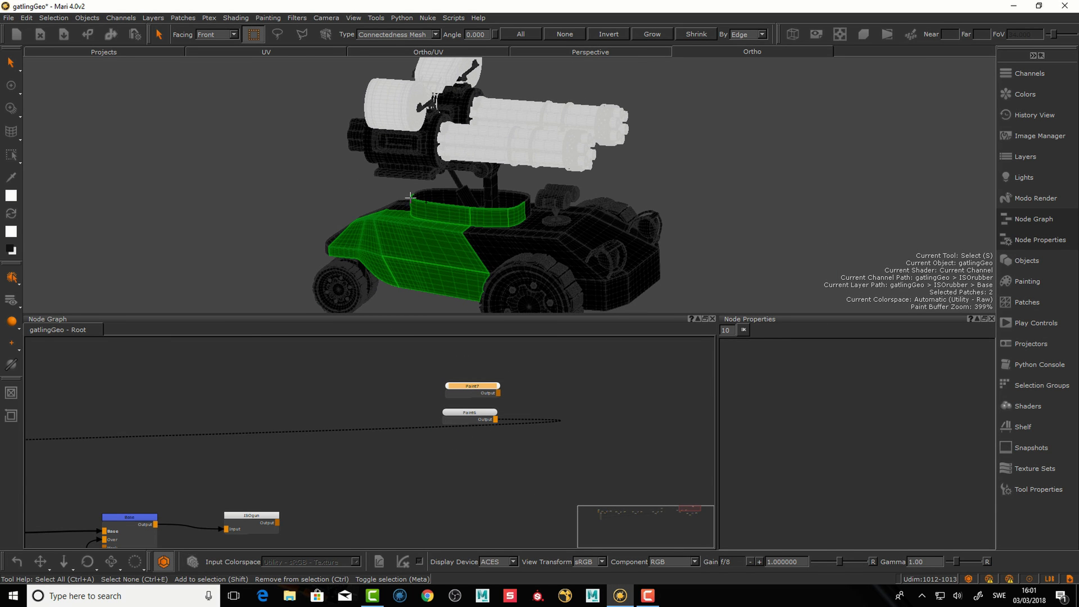
left_click_drag(428, 210, 434, 214, "shift")
left_click_drag(434, 213, 472, 162, "alt")
middle_click_drag(537, 253, 496, 210, "alt")
left_click_drag(553, 93, 667, 148, "shift")
right_click_drag(667, 148, 607, 168, "alt")
left_click_drag(607, 169, 635, 218, "alt")
left_click(488, 386)
key("1")
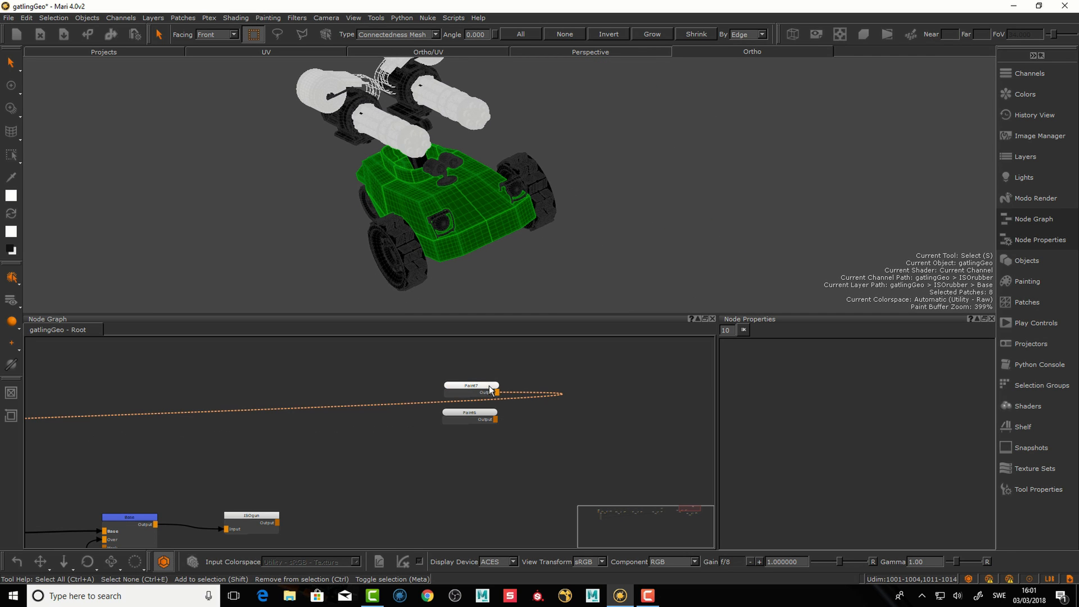
middle_click_drag(563, 205, 63, 207)
left_click_drag(14, 197, 352, 198)
mouse_move(554, 264)
left_mouse_down("alt")
mouse_move(593, 254)
mouse_move(559, 279)
left_mouse_up("alt")
left_click(615, 255)
right_click_drag(558, 280, 440, 200, "alt")
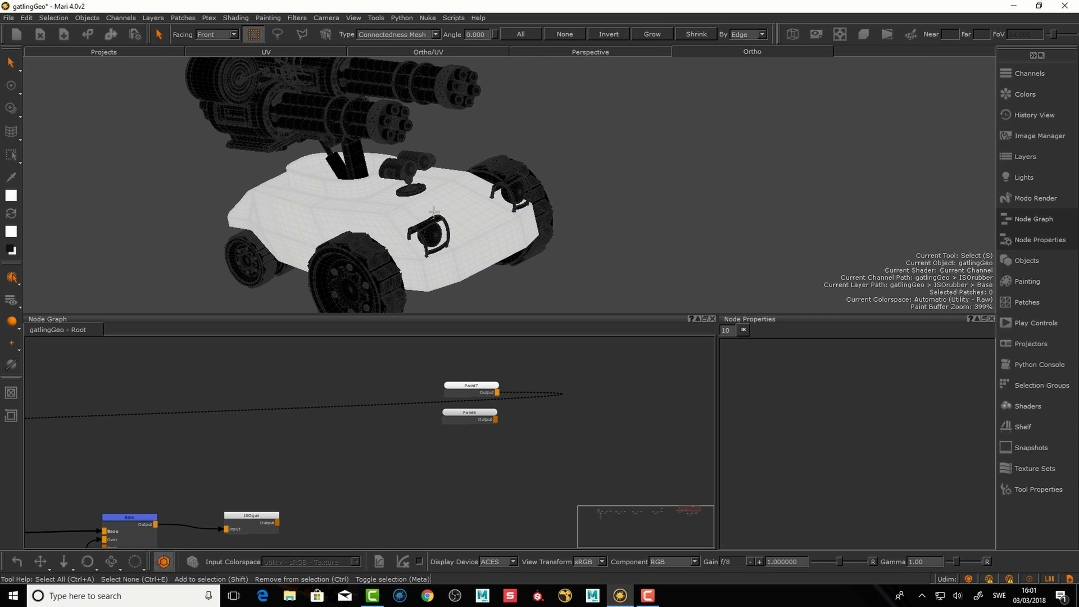
- Select the two headlight guards on the front of the body and fill them with white on the same paint node
left_click(437, 219)
left_click(510, 179, "shift")
left_click_drag(11, 198, 468, 220)
mouse_move(597, 239)
left_mouse_down("alt")
mouse_move(632, 248)
mouse_move(578, 233)
left_mouse_up("alt")
left_click(569, 225)
right_click_drag(578, 234, 553, 269, "alt")
- Move the upper paint node slightly higher to widen the gap between the two paint nodes
mouse_move(482, 394)
left_mouse_down()
mouse_move(485, 420)
mouse_move(486, 386)
left_mouse_up()
left_click(482, 419)
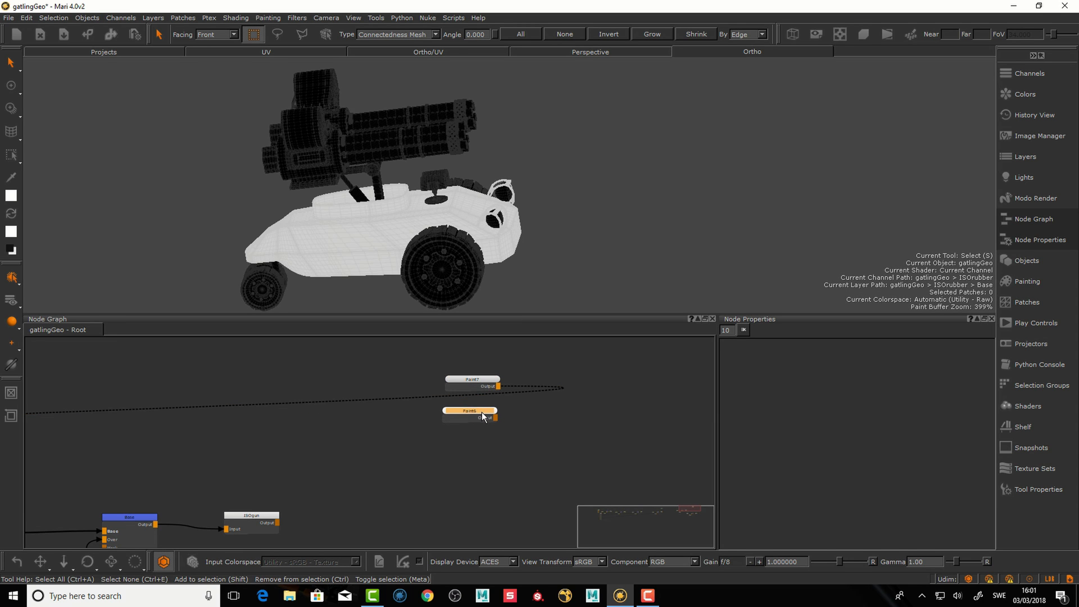
left_click(489, 388)
mouse_move(483, 423)
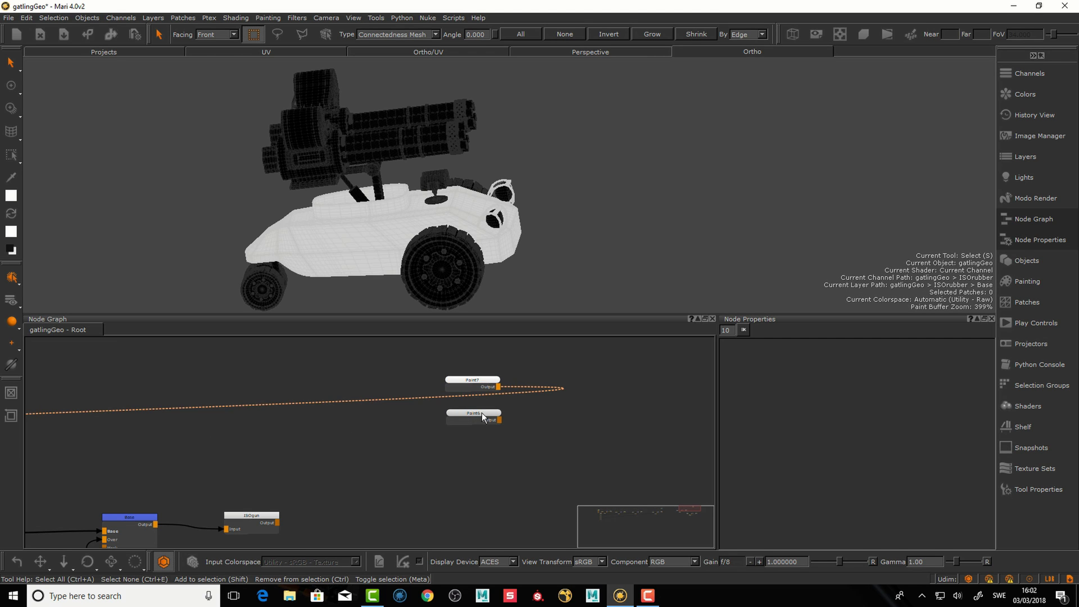
- Add a Backdrop node around the two paint nodes and enlarge it to leave empty room around them
left_click_drag(534, 346, 391, 478)
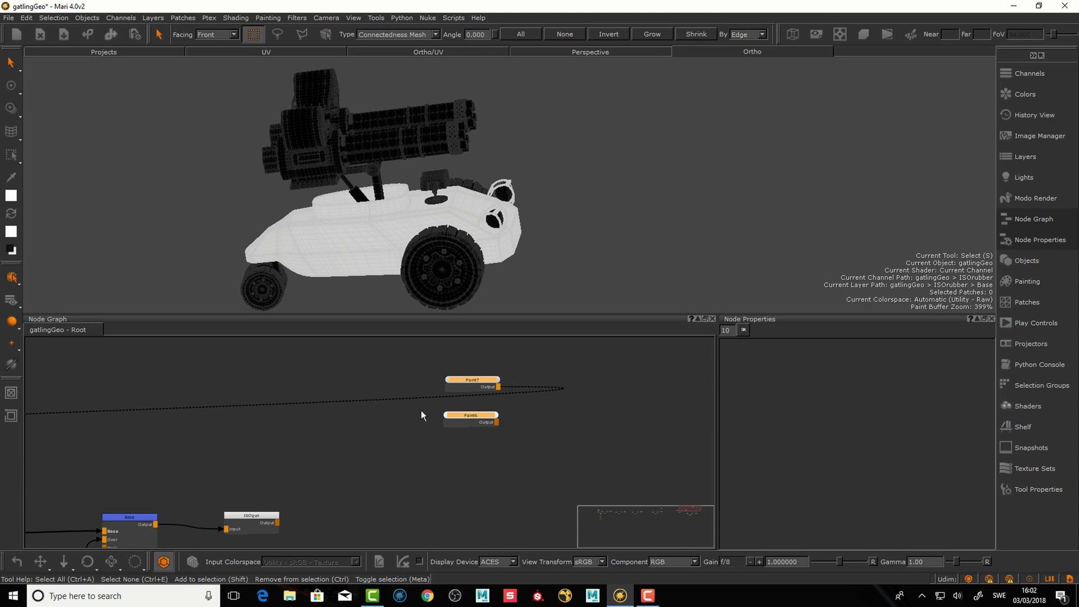
key("Tab")
type("back")
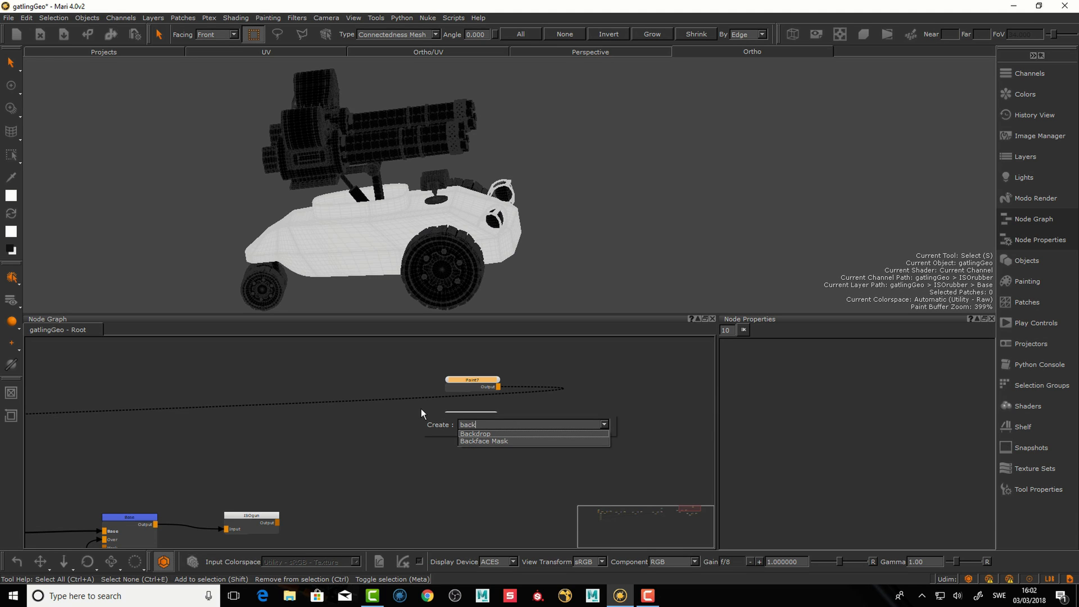
key("Return")
left_click_drag(523, 426, 593, 478)
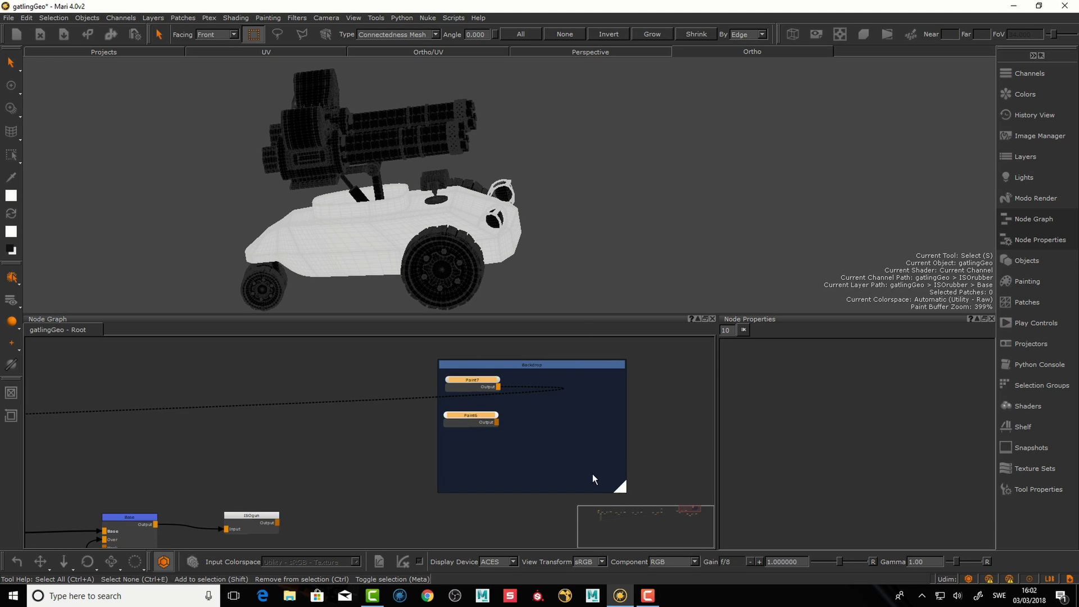
- Rename the backdrop as ISO in its node properties
left_click(537, 365)
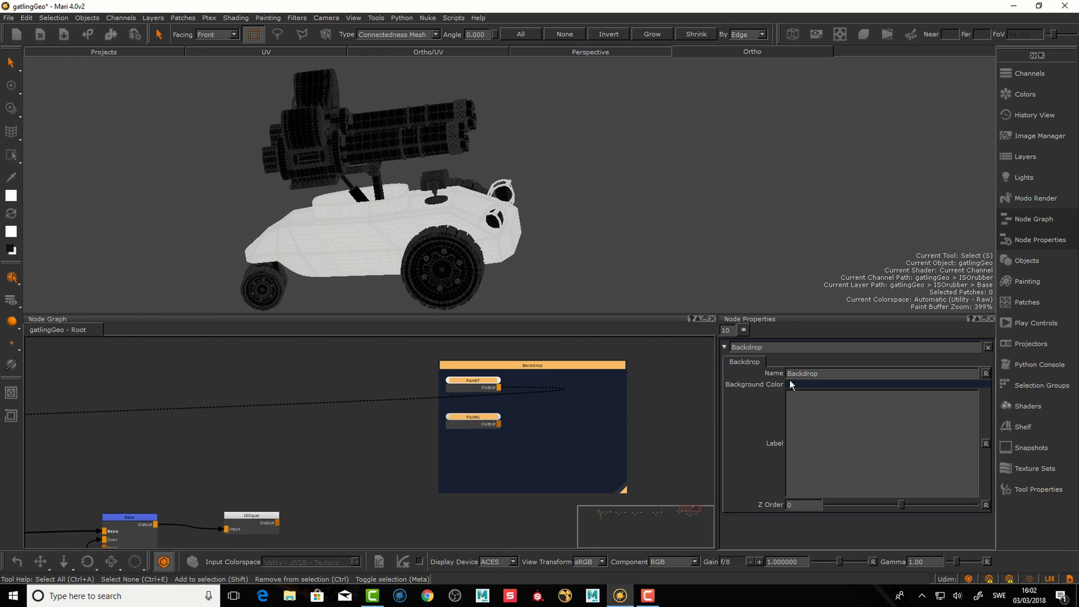
type("ISO")
scroll(585, 415, "down", 1)
- Move the ISO backdrop with its two paint nodes to an empty area further away from the other nodes
middle_click_drag(597, 419, 443, 403, "alt")
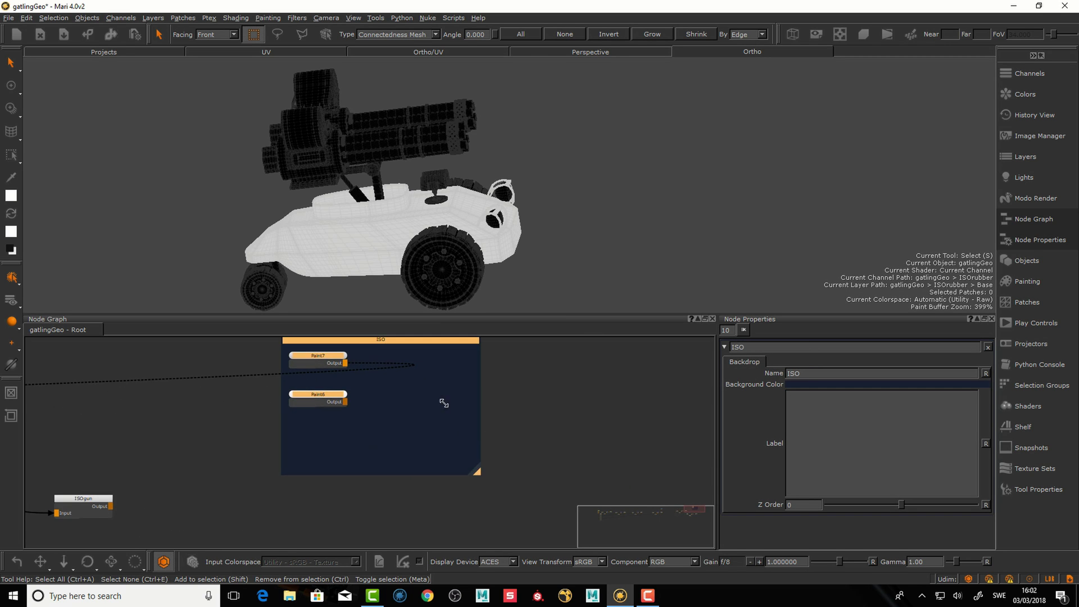
right_click_drag(443, 402, 399, 403, "alt")
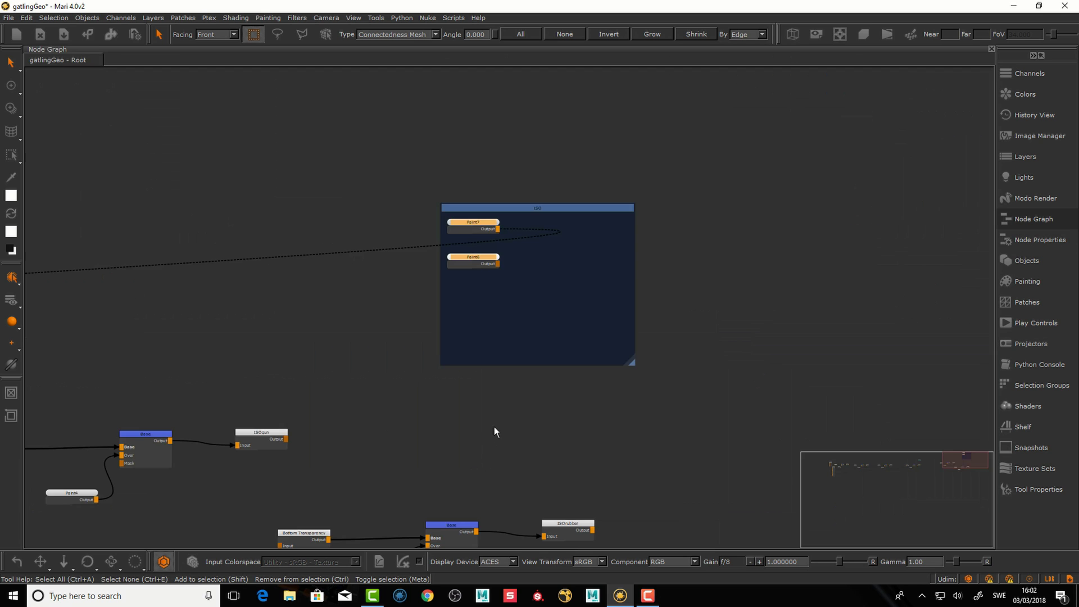
right_click_drag(669, 360, 753, 354, "alt")
left_click_drag(634, 192, 900, 106)
right_click_drag(801, 162, 579, 175, "alt")
middle_click_drag(745, 170, 383, 343, "alt")
left_click_drag(428, 328, 611, 278)
key("space")
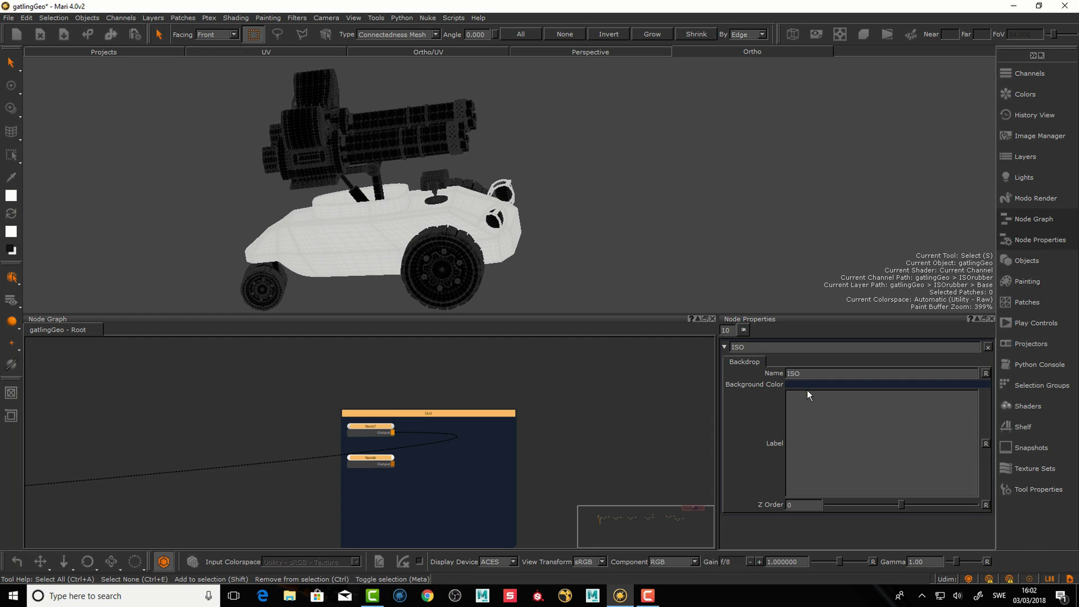
- Set the ISO backdrop's background colour to a saturated green
left_click(808, 385)
left_click(569, 278)
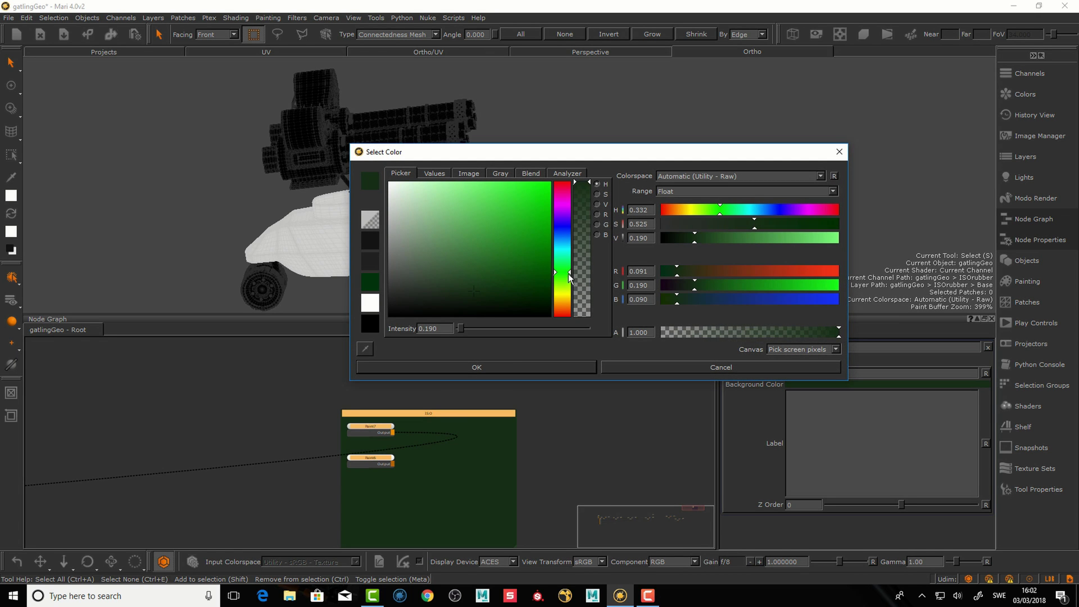
left_click_drag(525, 249, 555, 236)
left_click(555, 367)
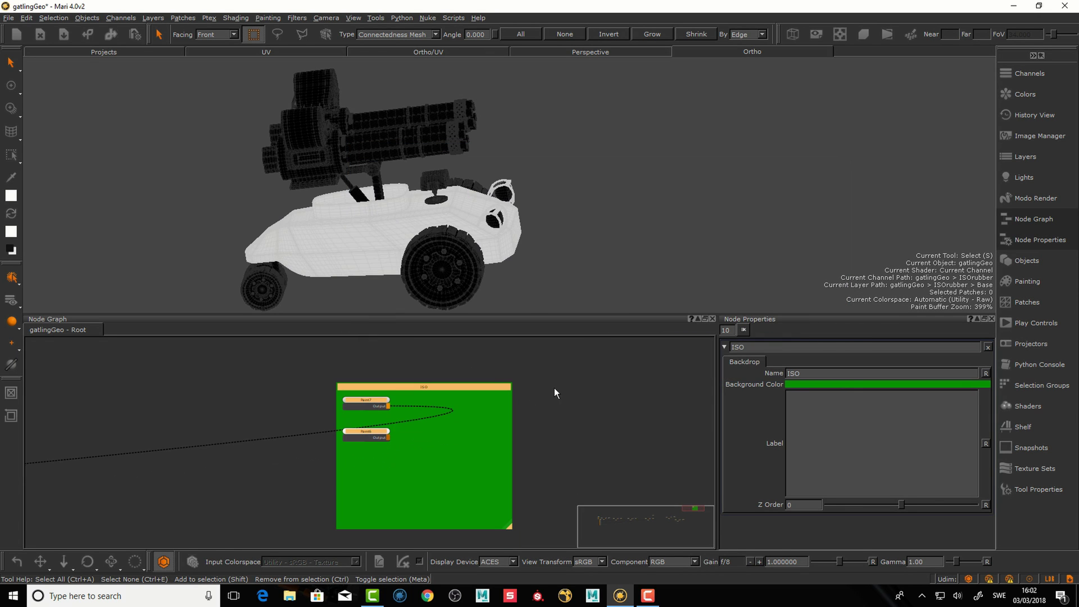
scroll(424, 397, "down", 1)
- Bring the two paint nodes closer together and extend the ISO backdrop downward, shifting it slightly up
left_click(367, 405)
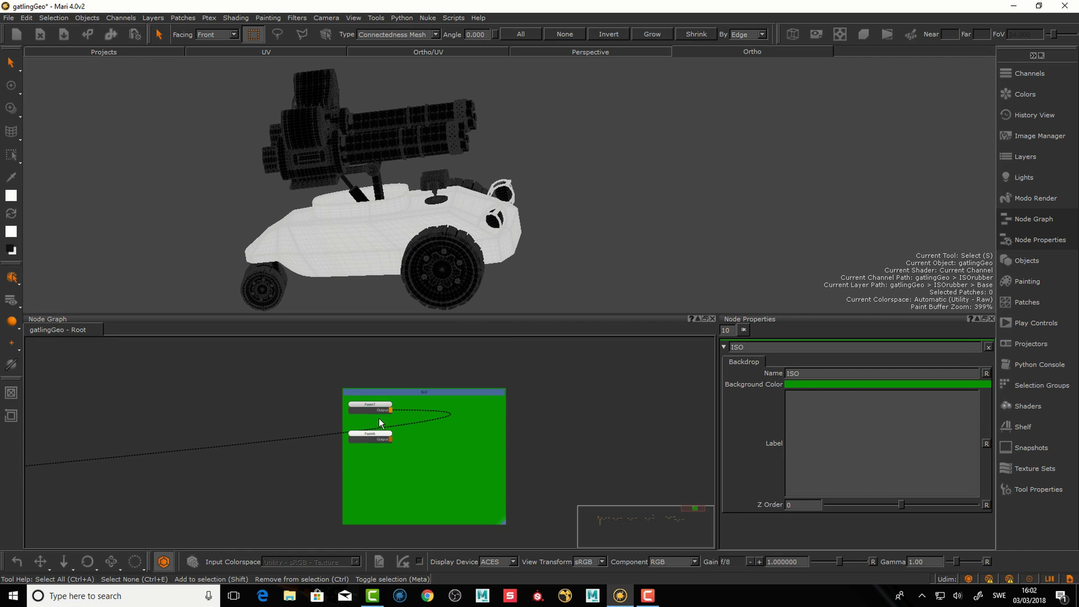
left_click_drag(380, 434, 382, 429)
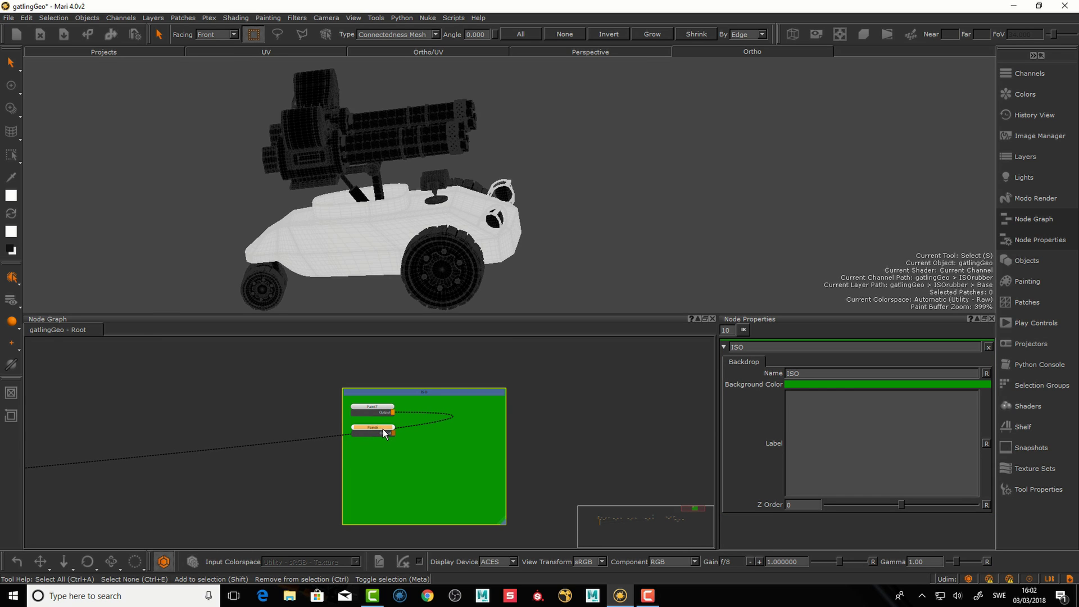
left_click(532, 436)
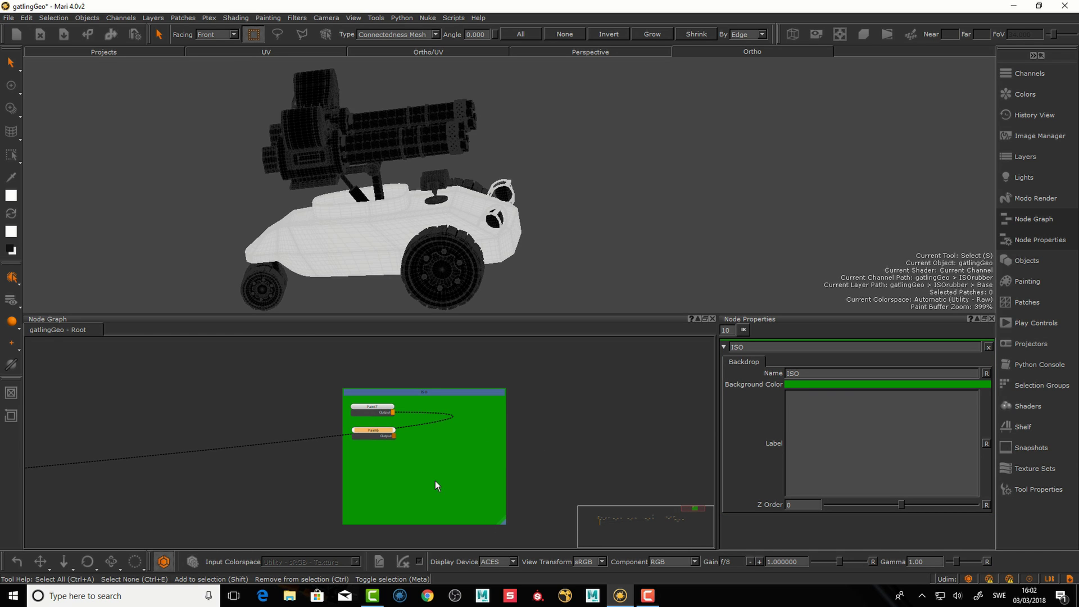
left_click_drag(504, 524, 507, 544)
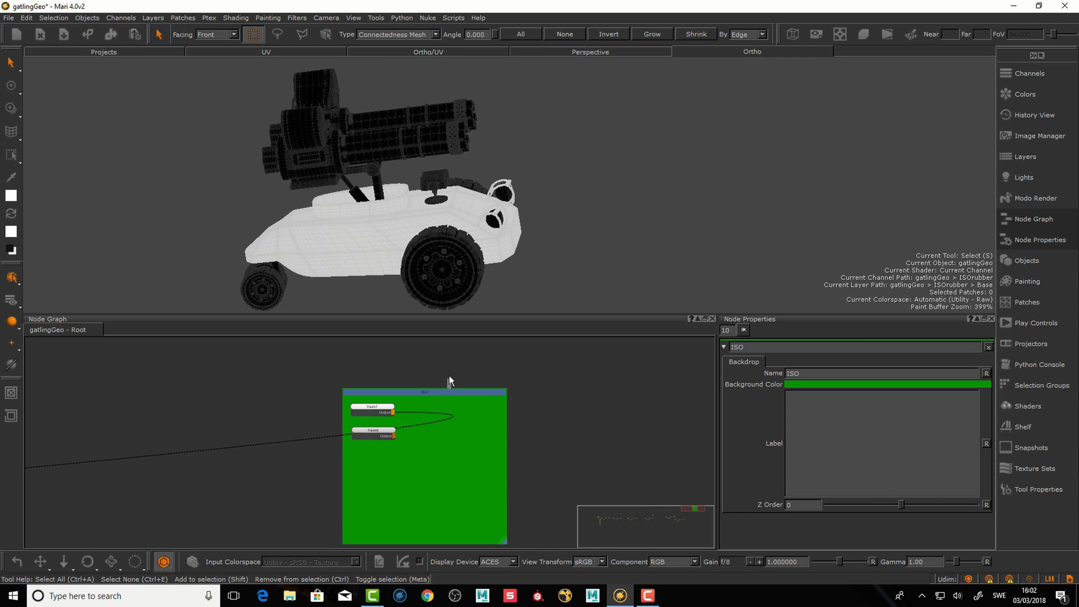
left_click_drag(452, 395, 455, 375)
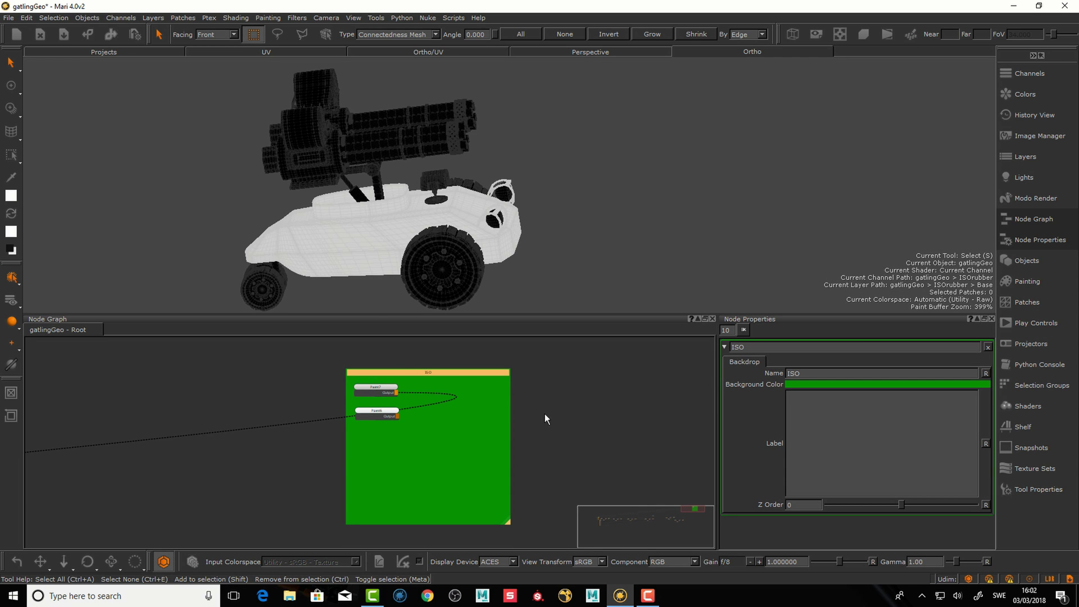
- Try connecting the Paint7 node to the Mask input of a new Merge node outside the ISO backdrop
scroll(540, 430, "down", 2)
middle_click_drag(573, 417, 519, 443)
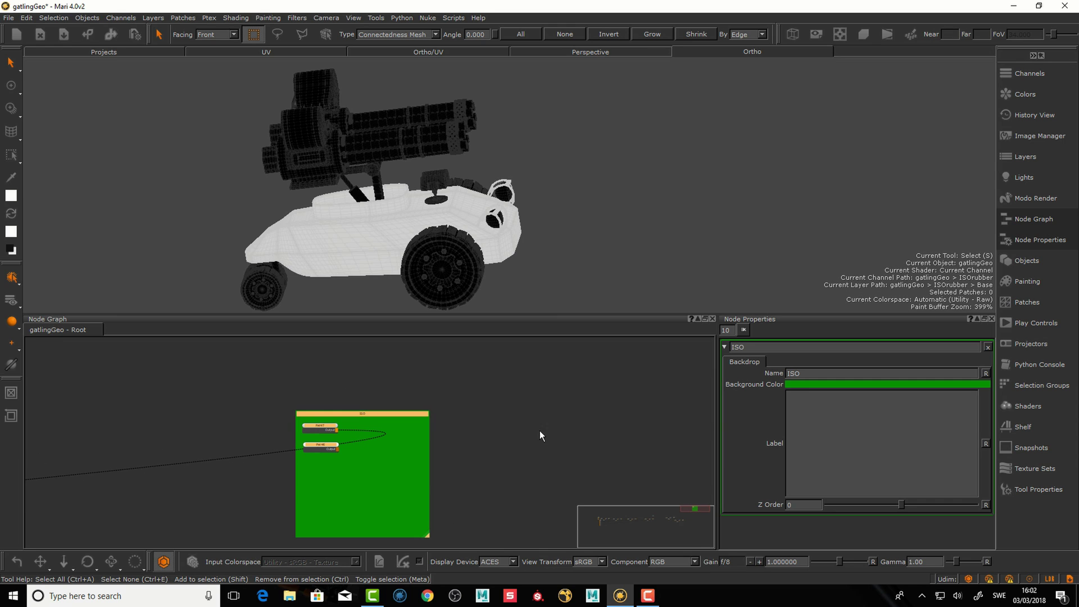
middle_click_drag(564, 413, 561, 401)
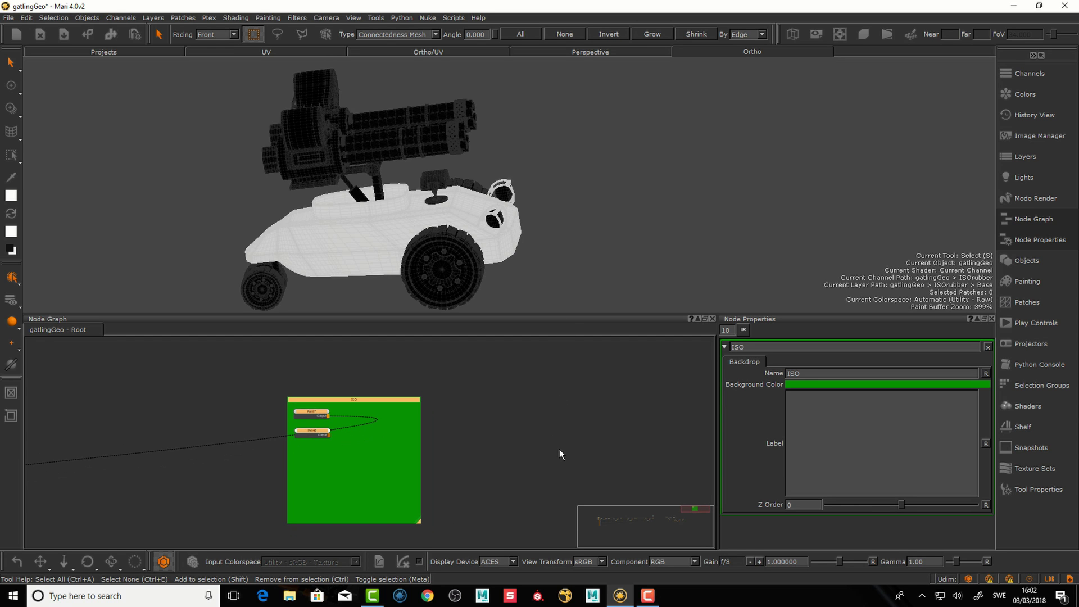
middle_click_drag(524, 428, 529, 434)
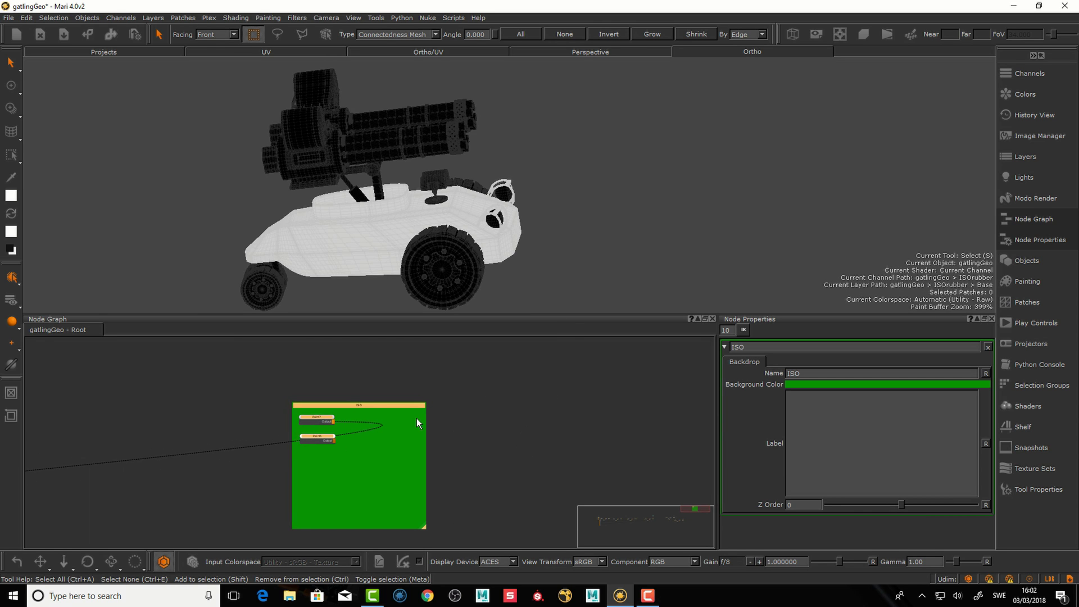
left_click(531, 430)
key("m")
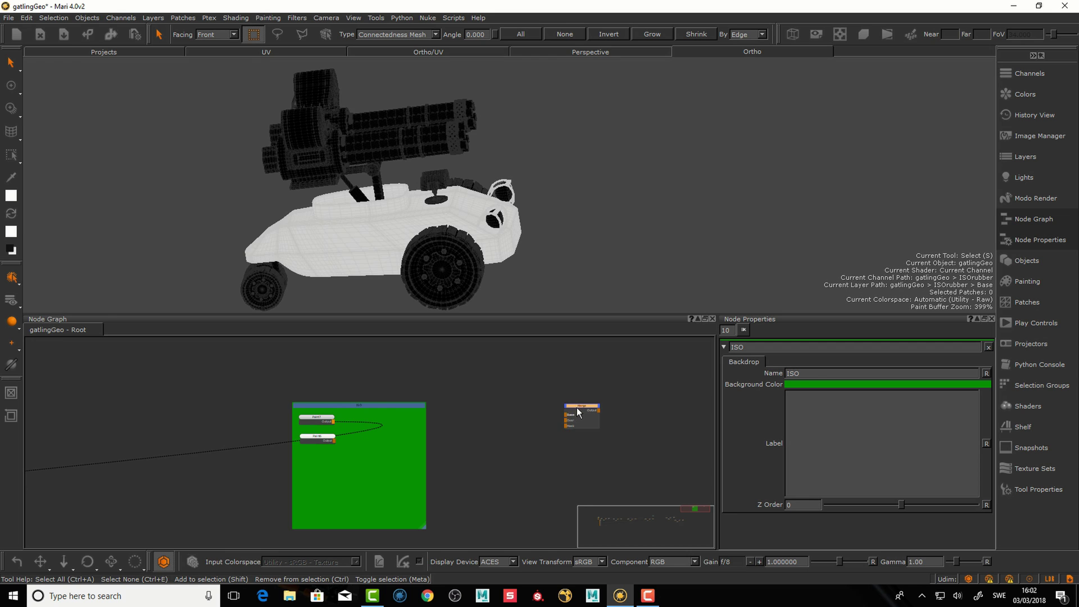
mouse_move(333, 422)
left_mouse_down()
mouse_move(602, 417)
mouse_move(571, 420)
mouse_move(593, 401)
left_mouse_up()
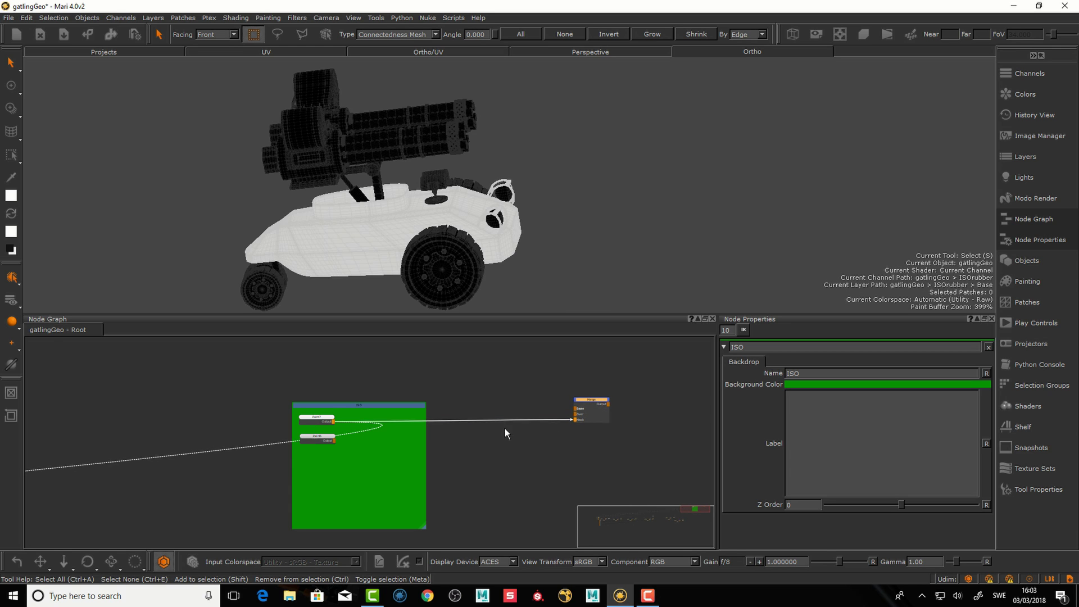
left_click(324, 422)
left_click_drag(323, 422, 326, 420)
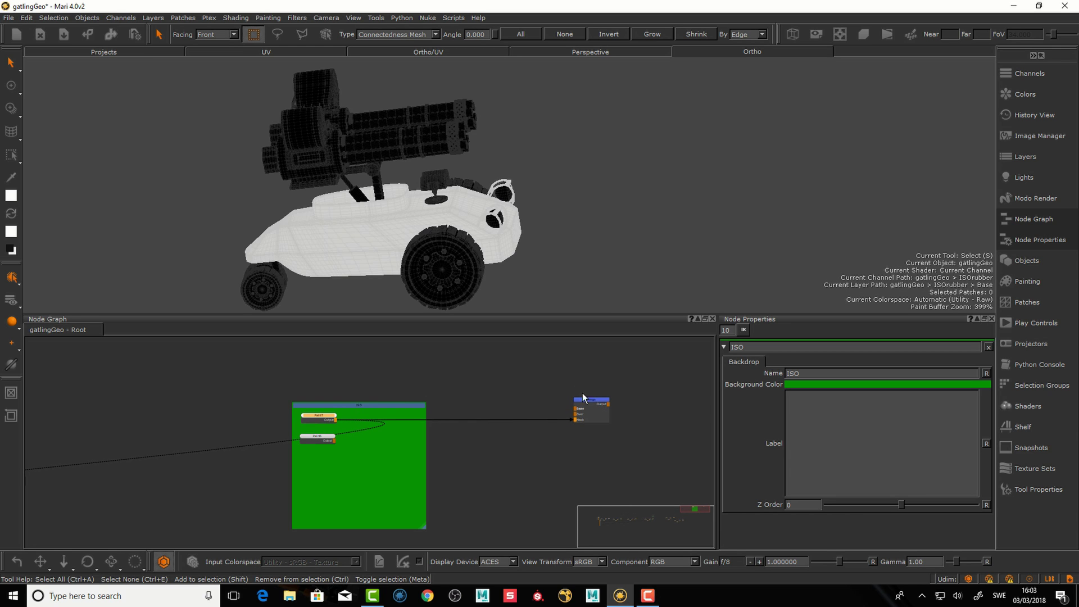
left_click_drag(590, 403, 588, 404)
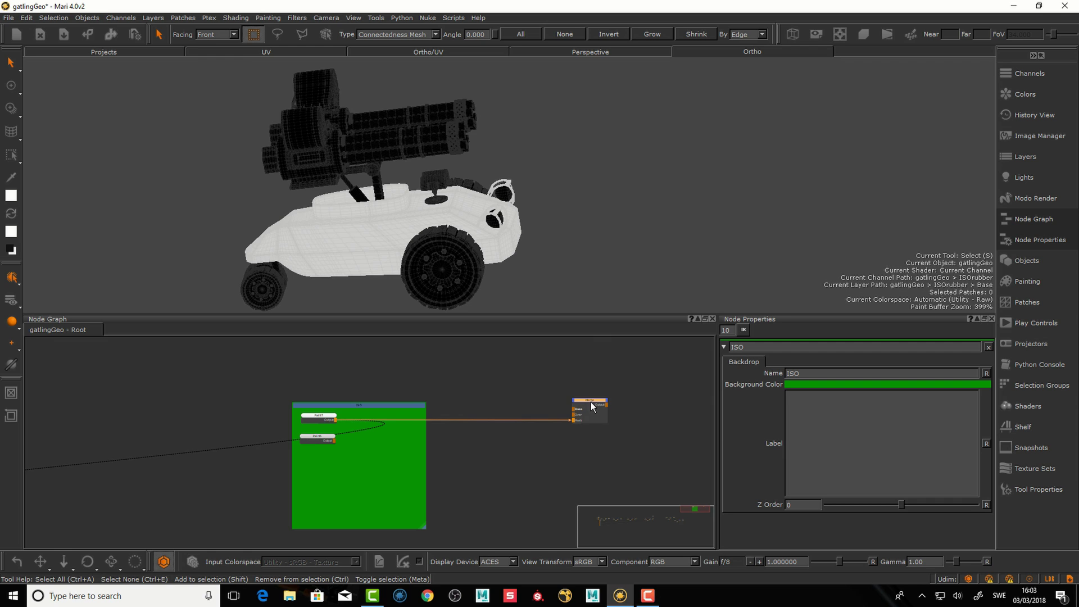
key("Delete")
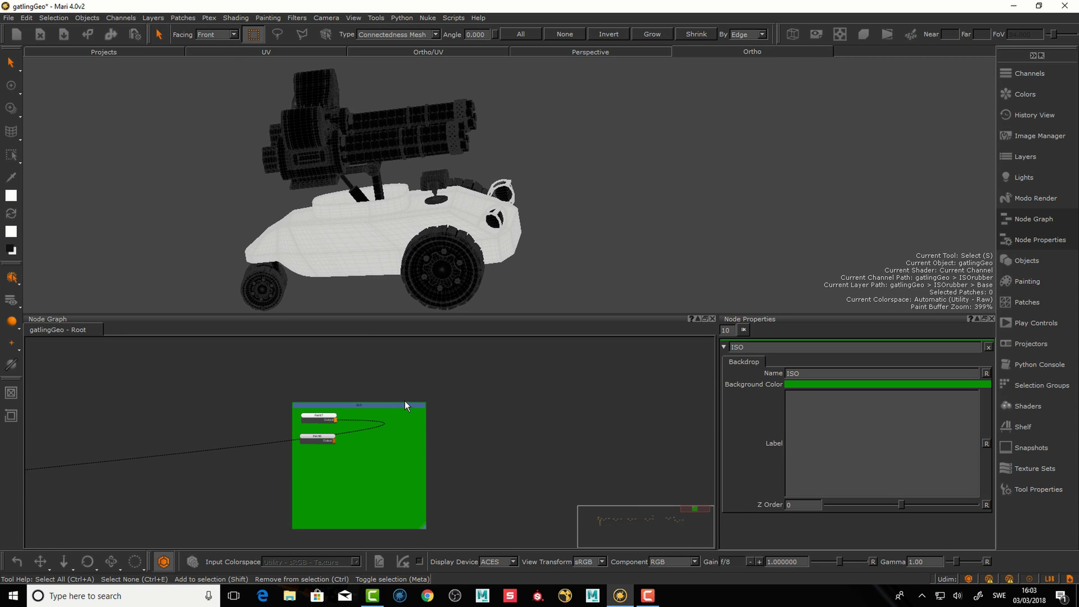
- Nudge the Paint7 node slightly down inside the ISO backdrop
left_click(404, 402)
key("f")
scroll(520, 369, "down", 1)
middle_click_drag(534, 381, 494, 417)
left_click(356, 407)
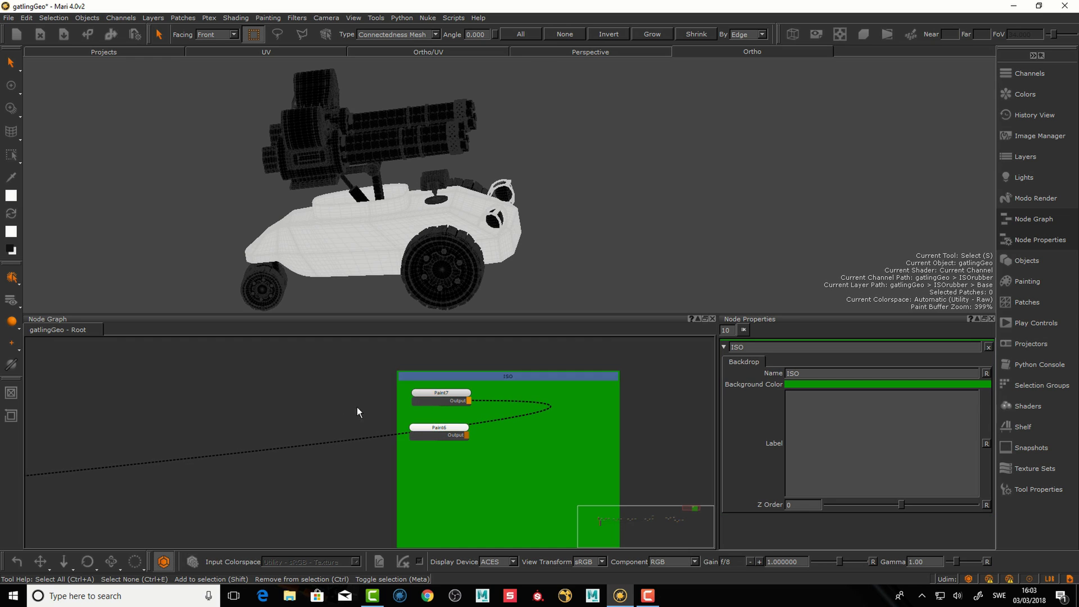
mouse_move(439, 393)
left_mouse_down()
mouse_move(439, 430)
mouse_move(441, 398)
left_mouse_up()
left_click(411, 415)
- Add a Radio Transmitter node fed by the Paint7 node and place it beside Paint7 inside the ISO backdrop
left_click(447, 403)
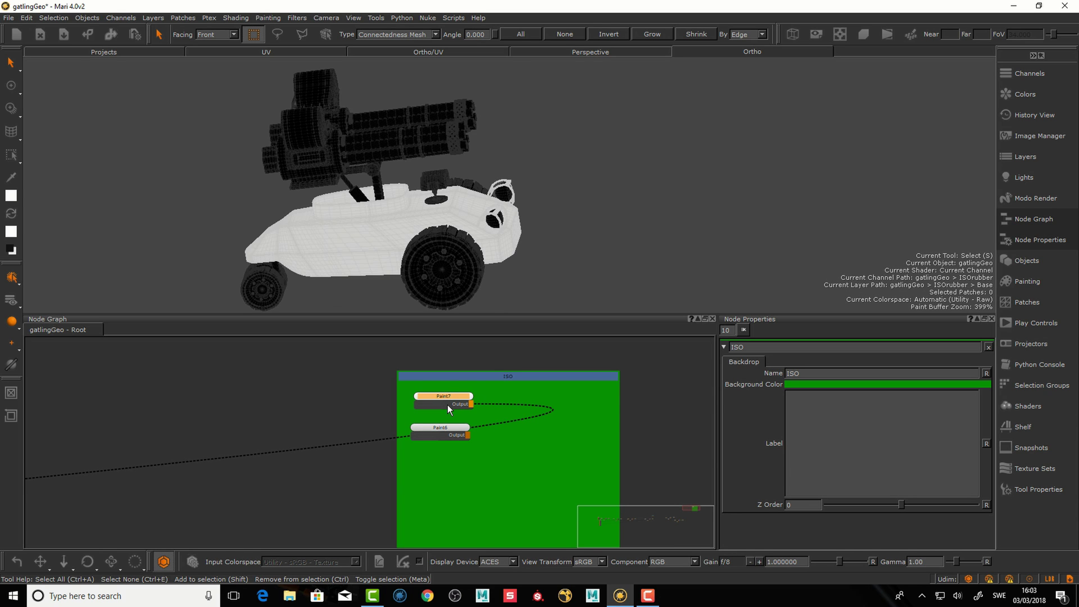
key("Tab")
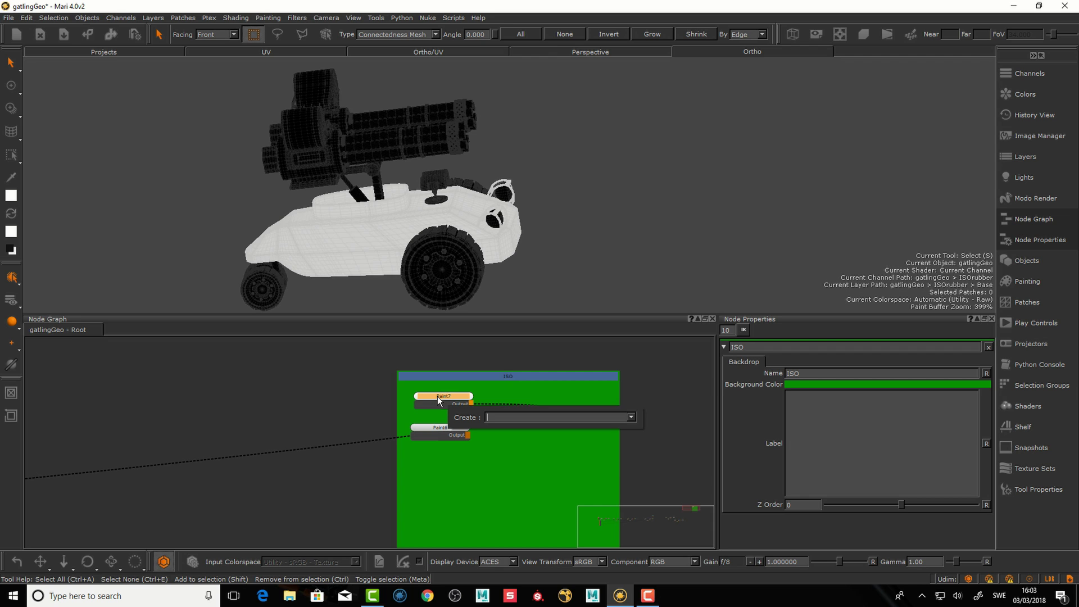
type("rad")
key("Down")
key("Down")
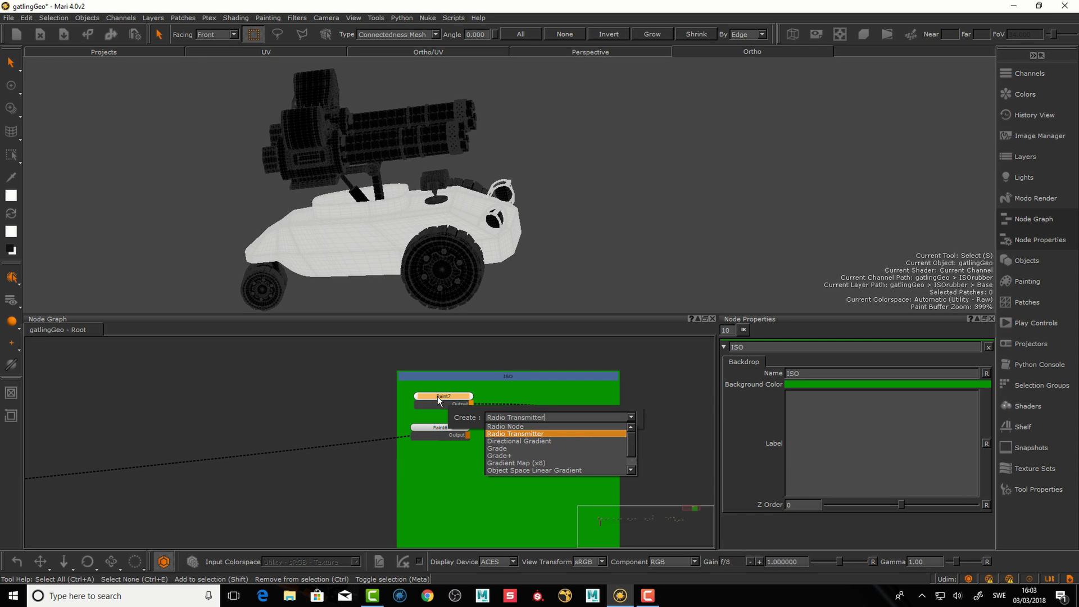
key("Return")
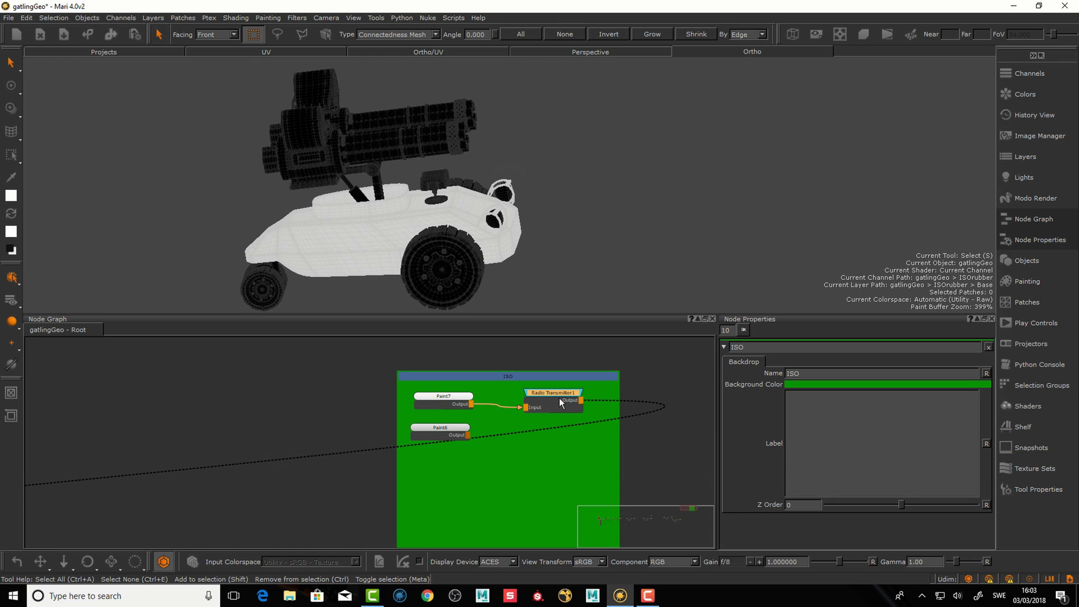
left_click(562, 390)
- Connect the Paint7 node back to the viewer and open the Radio Transmitter node's properties
left_click(453, 397)
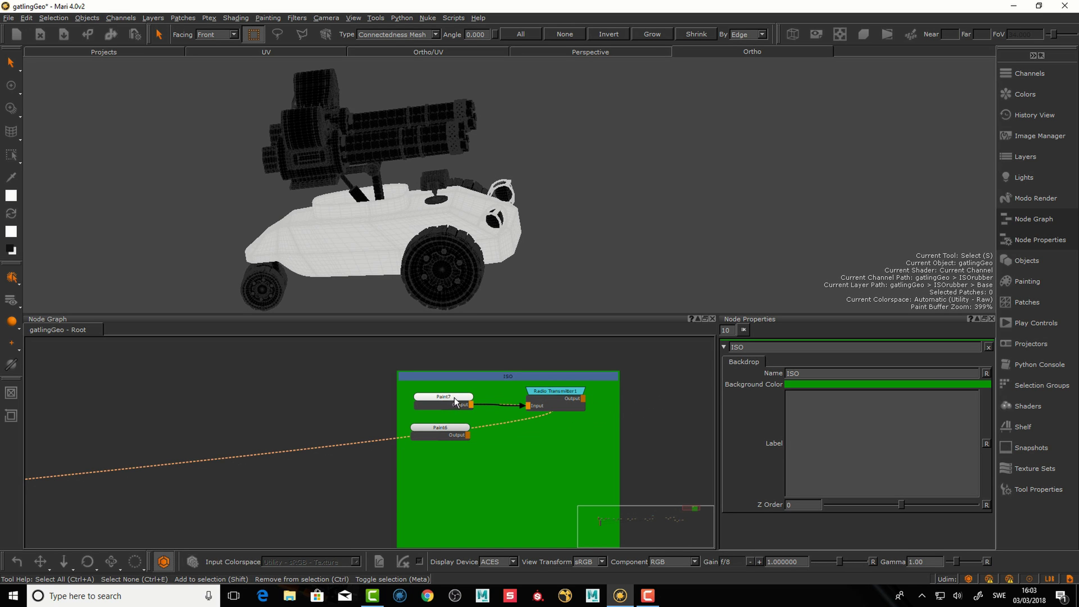
left_click(472, 397)
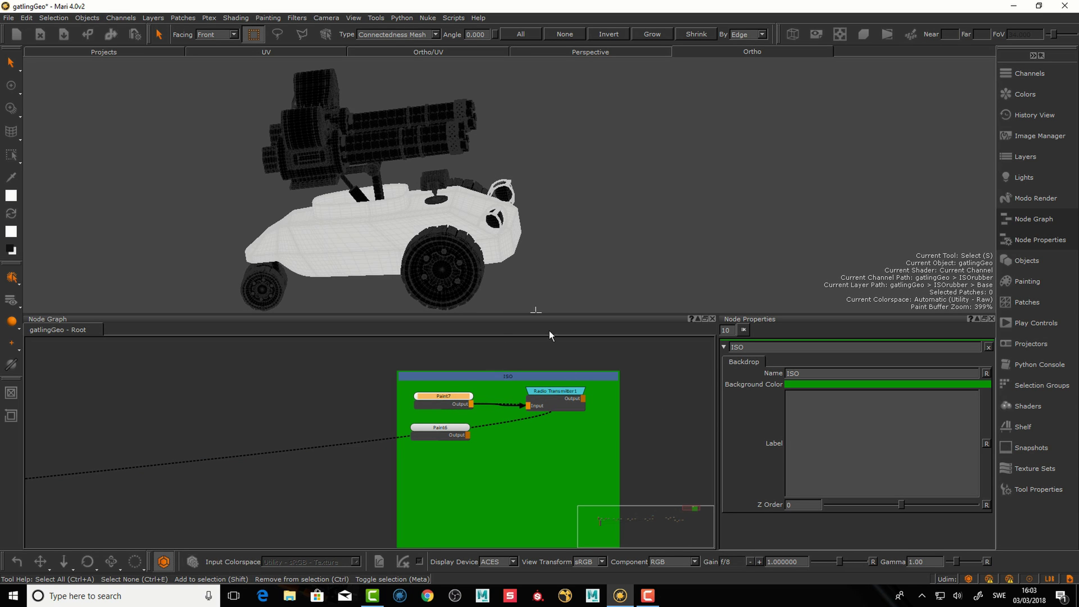
left_click(556, 391)
double_click(558, 390)
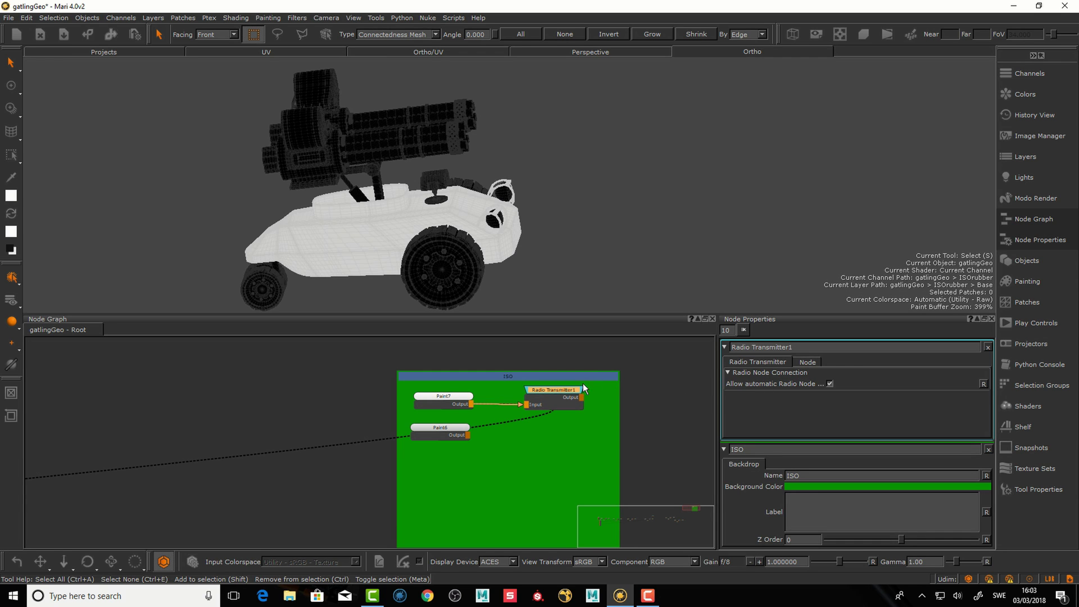
- Limit the node properties display to 1 node and clear the properties that are open
left_click(806, 361)
left_click(773, 363)
triple_click(807, 348)
left_click_drag(731, 331, 711, 332)
left_click(743, 330)
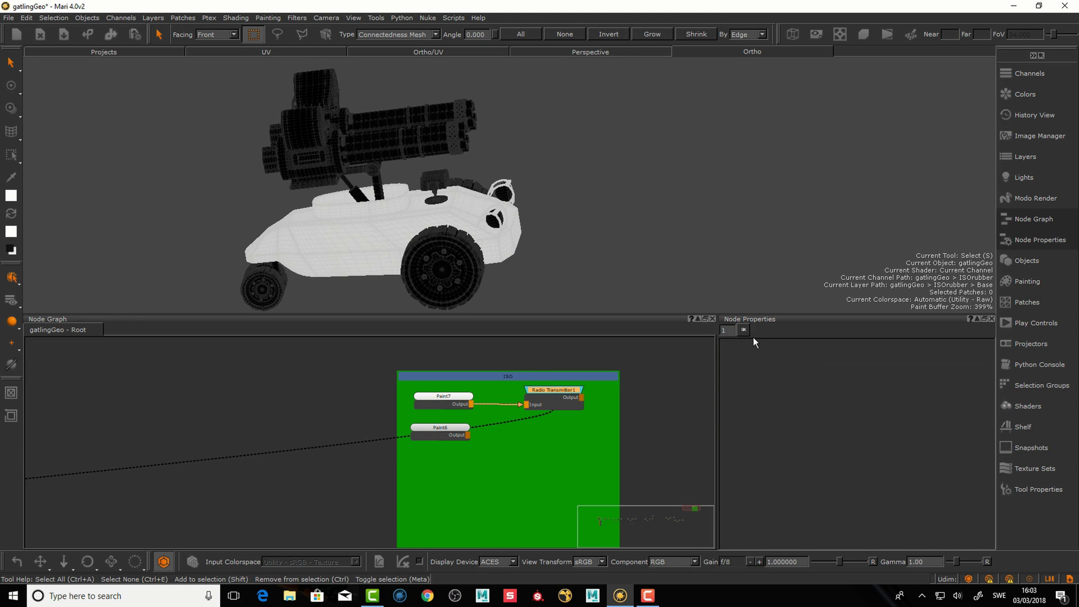
- Rename the Radio Transmitter fed by Paint7 as ISObody
double_click(554, 390)
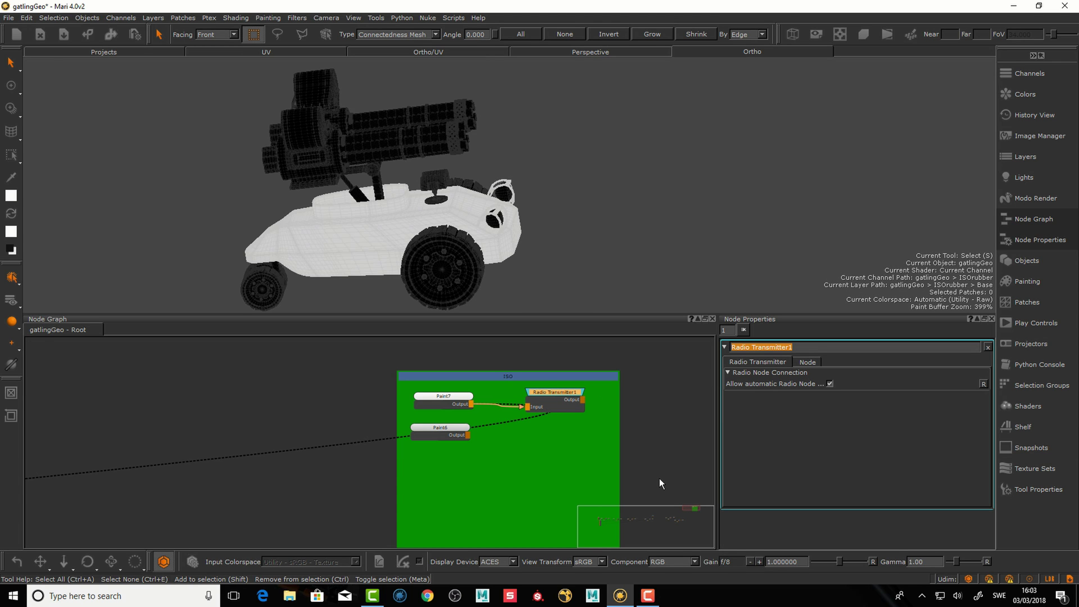
type("ISOboduy")
key("Return")
- Add a Radio Transmitter fed by the paint node below Paint7 and line it up under ISObody
left_click_drag(443, 437, 447, 429)
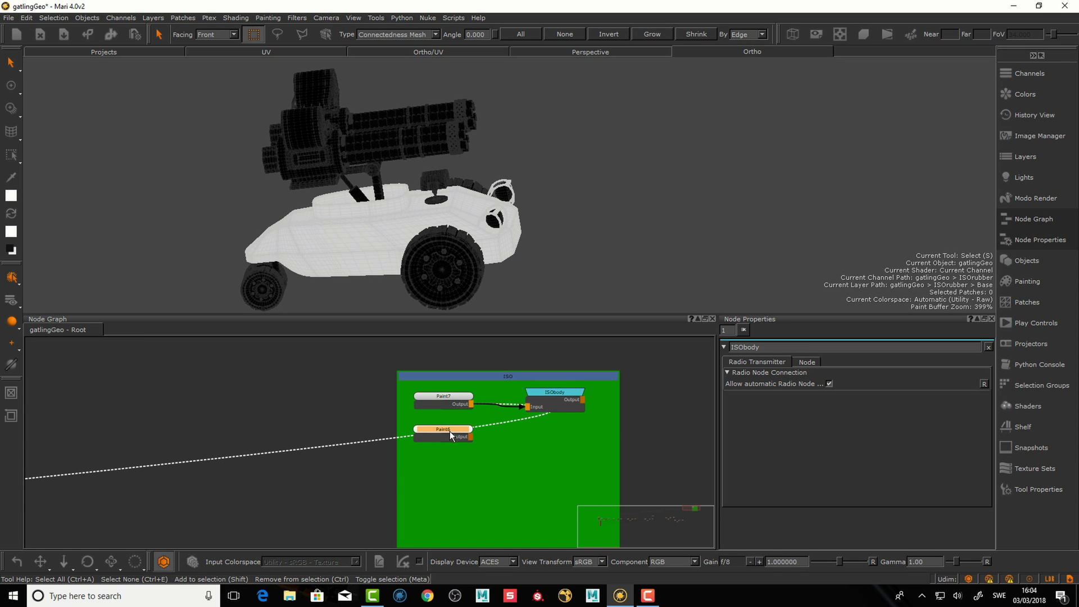
key("Tab")
type("radio")
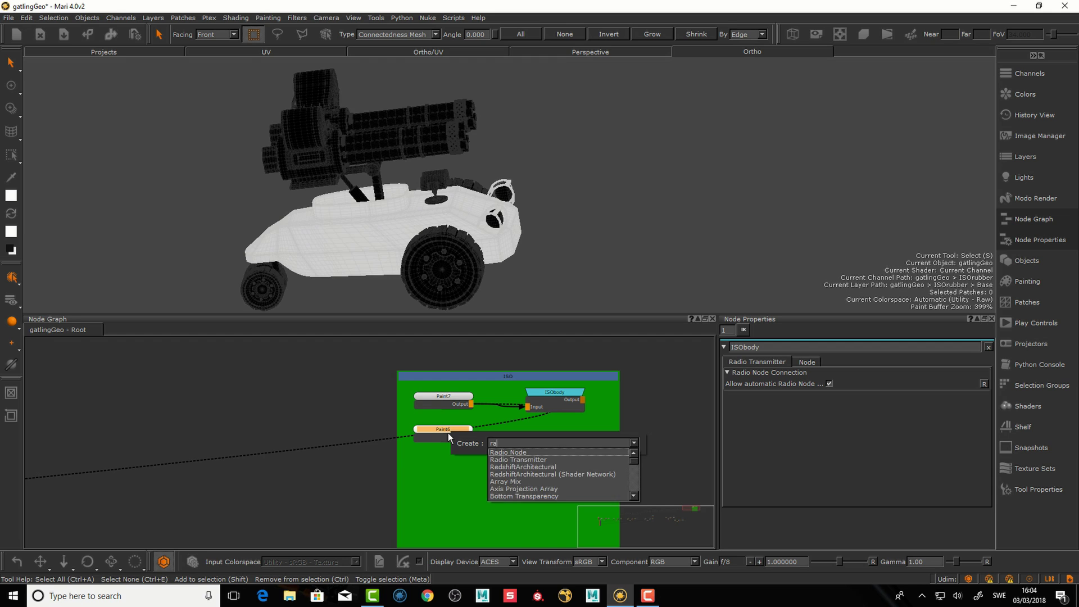
key("Down")
key("Down")
key("Return")
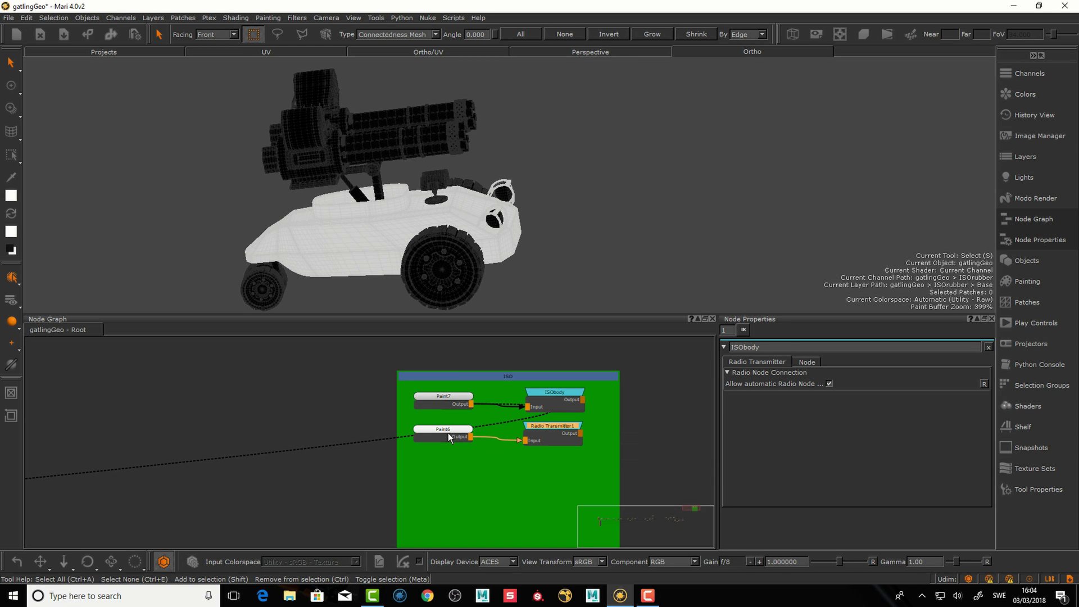
left_click(574, 430)
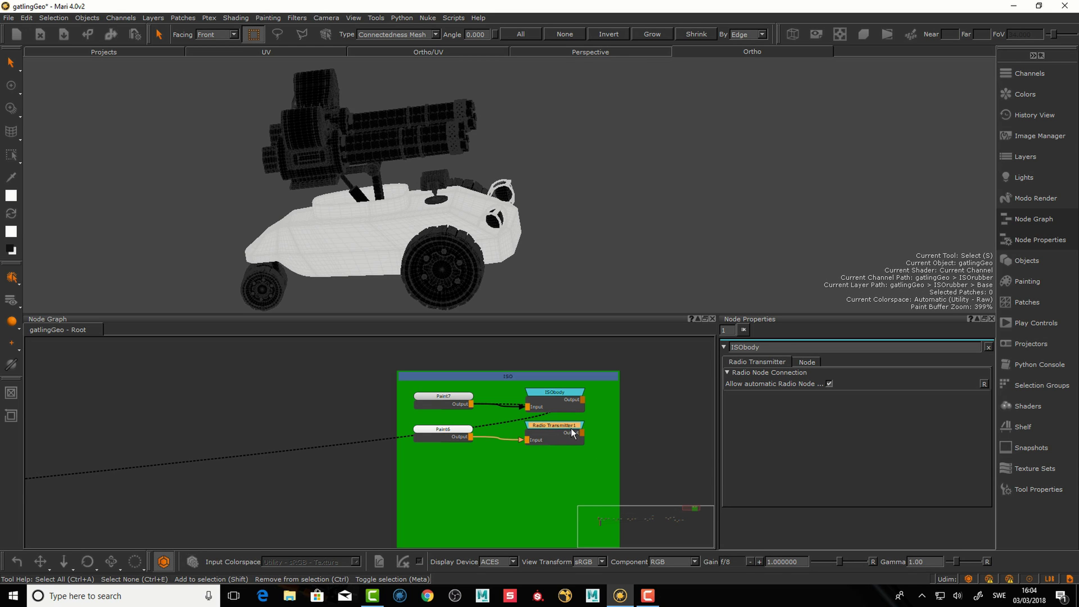
- Rename the second Radio Transmitter as ISOgunMet
double_click(816, 347)
type("ISO")
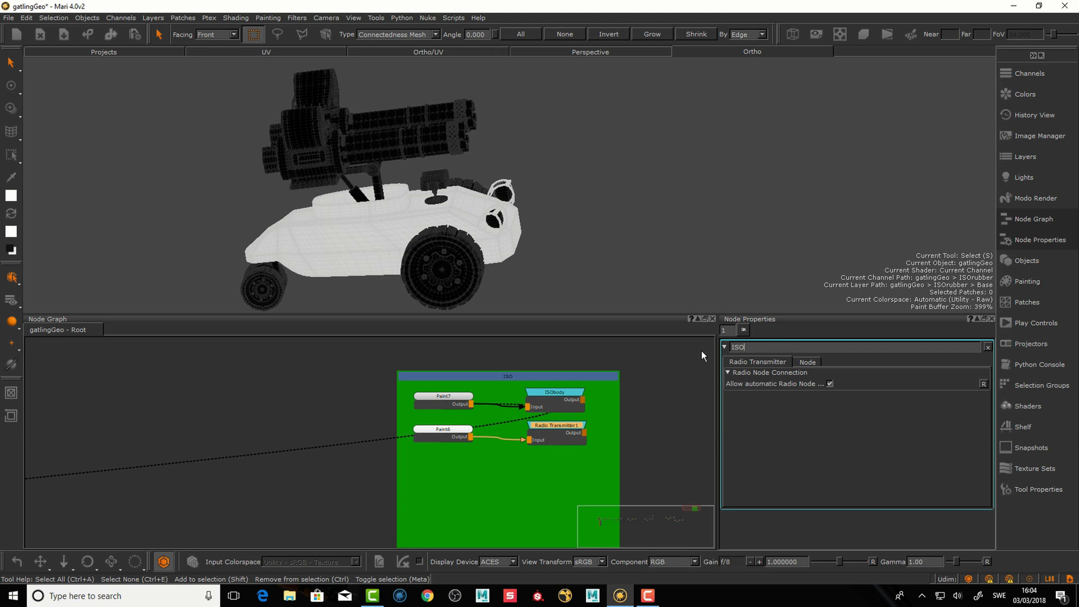
type("gunMet")
key("Return")
left_click(632, 468)
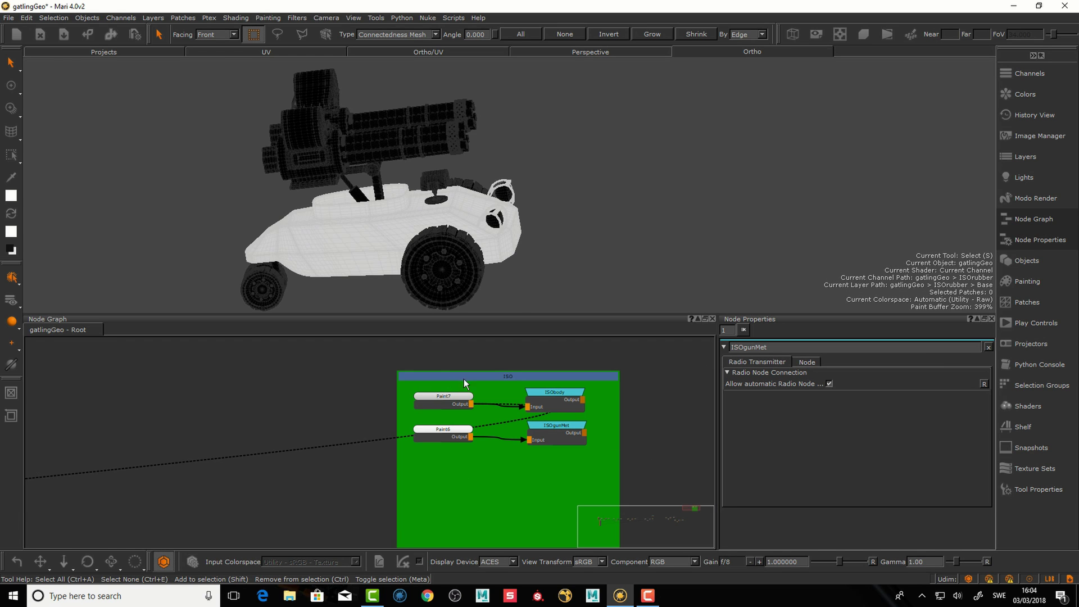
- Nudge the ISO backdrop slightly up together with the nodes inside it
left_click(555, 430)
left_click(462, 431)
scroll(502, 446, "down", 1)
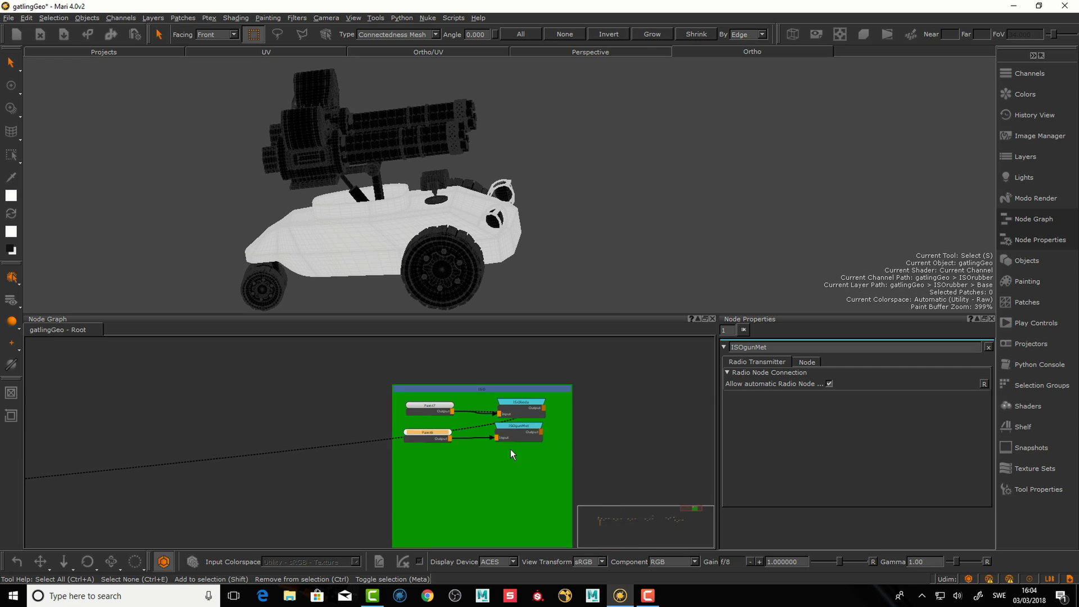
left_click_drag(554, 389, 559, 382)
right_click_drag(601, 416, 587, 422, "alt")
scroll(606, 433, "down", 4)
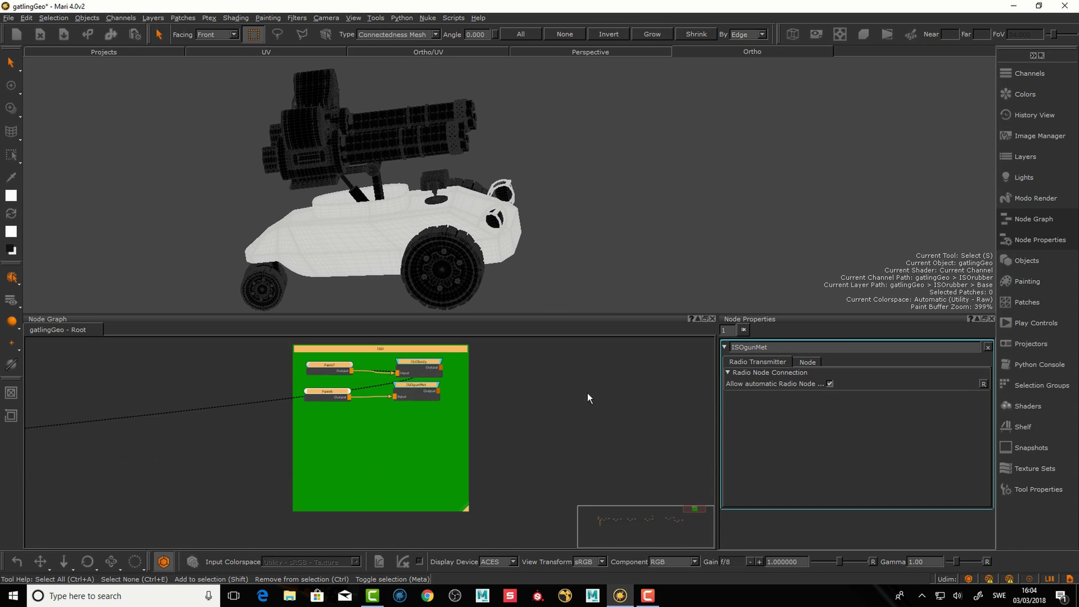
middle_click_drag(604, 392, 517, 419)
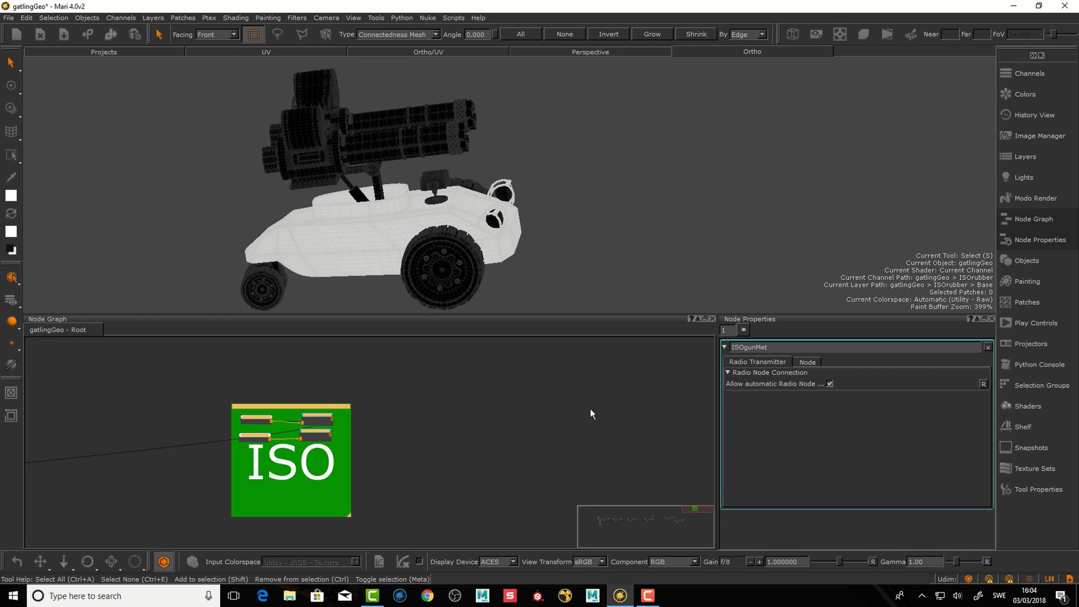
left_click_drag(318, 417, 315, 416)
left_click(568, 451)
- Add a Color node in the empty area beyond the ISO backdrop, connect it to the viewer and open its properties
scroll(567, 449, "down", 1)
middle_click_drag(568, 448, 525, 442)
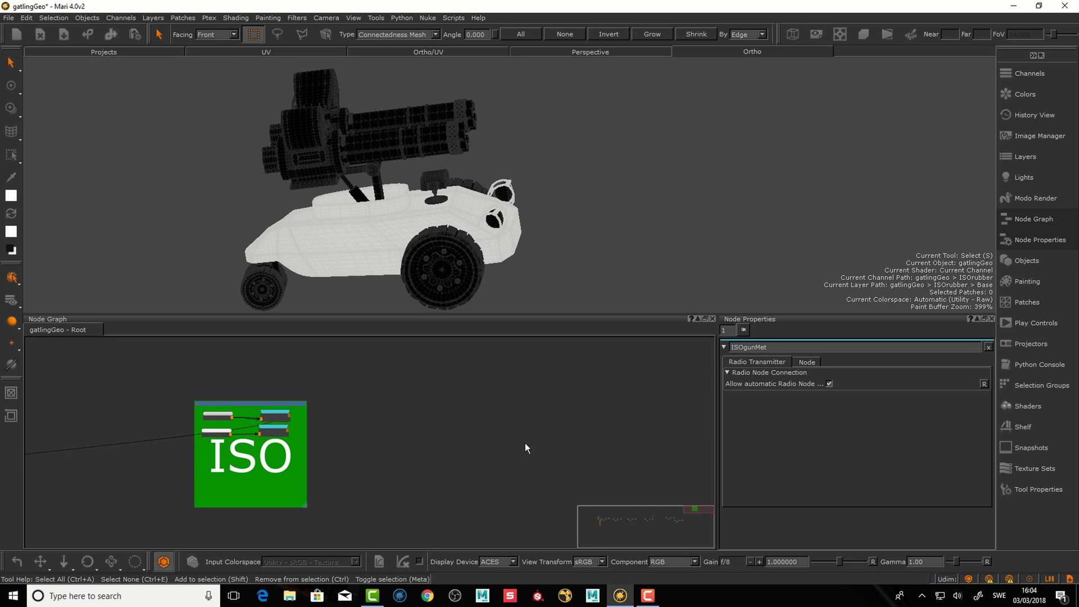
right_click_drag(484, 444, 501, 446, "alt")
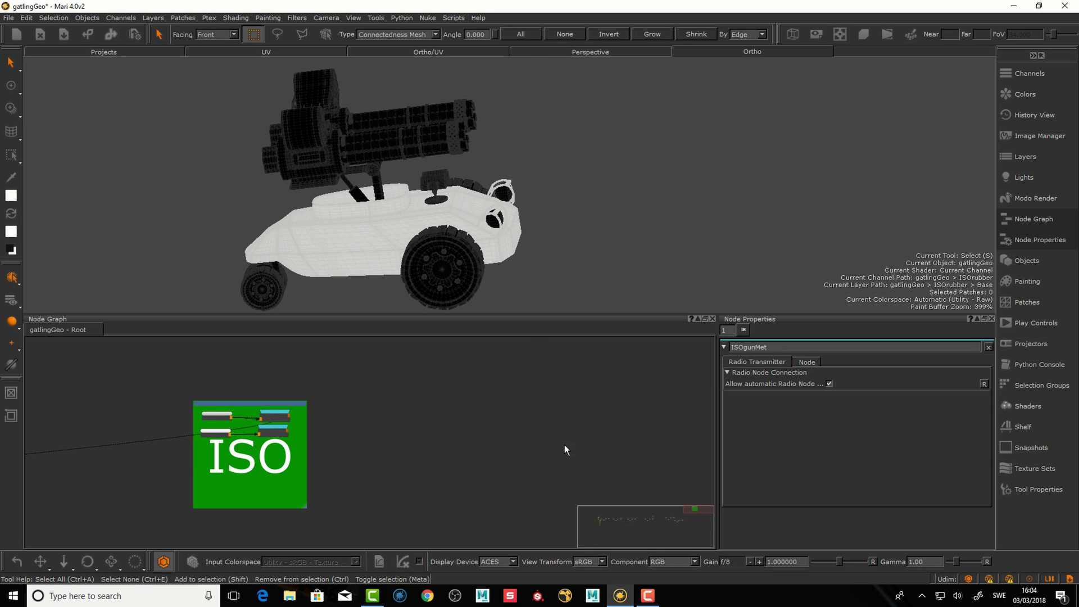
middle_click_drag(564, 444, 247, 421)
middle_click_drag(527, 430, 258, 422)
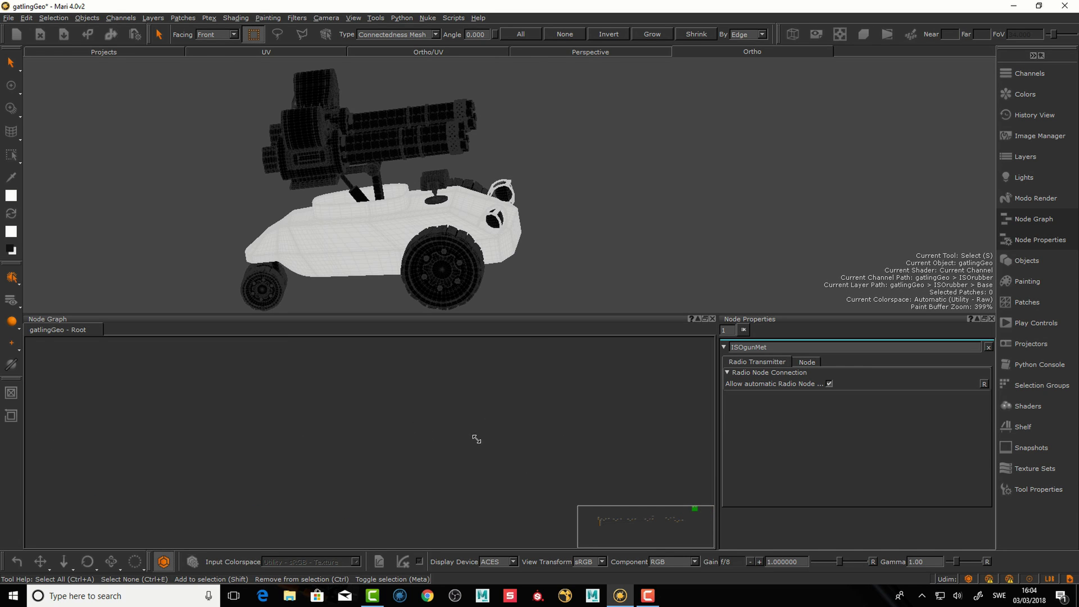
key("Tab")
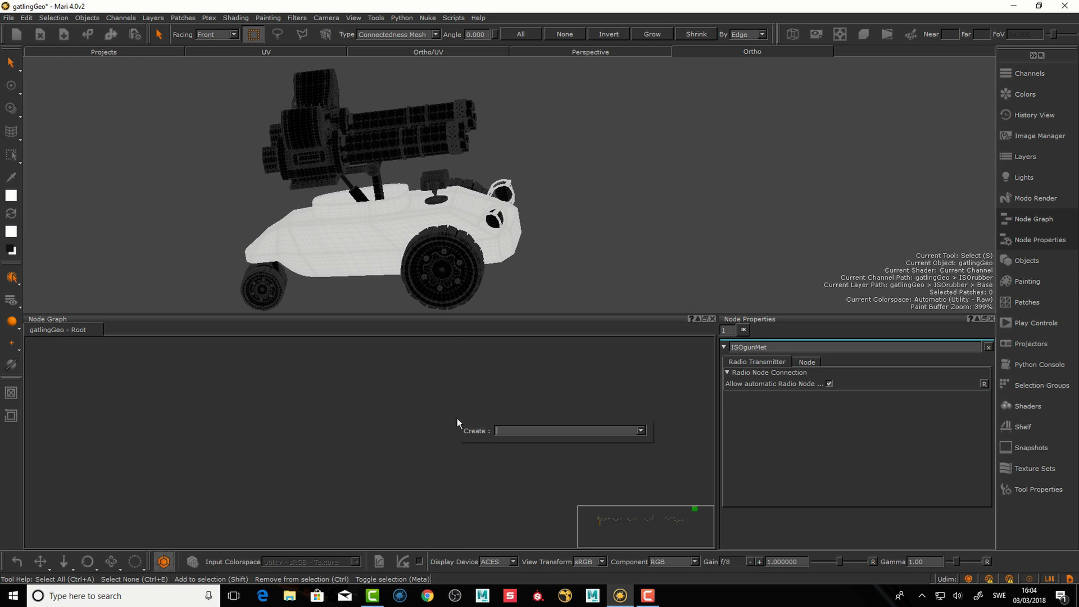
type("clo")
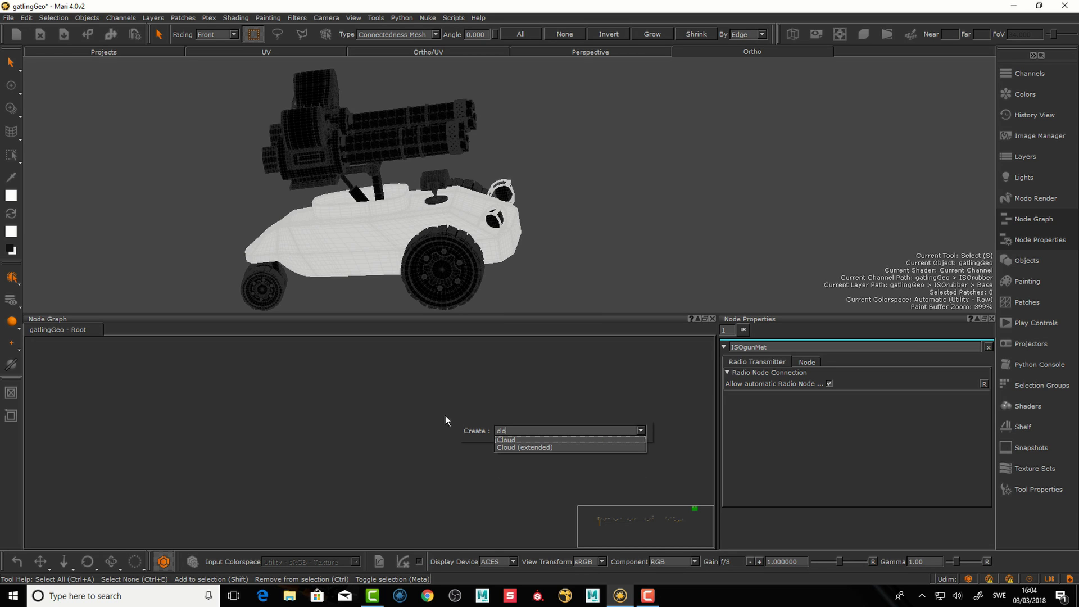
key("BackSpace")
key("BackSpace")
type("ol")
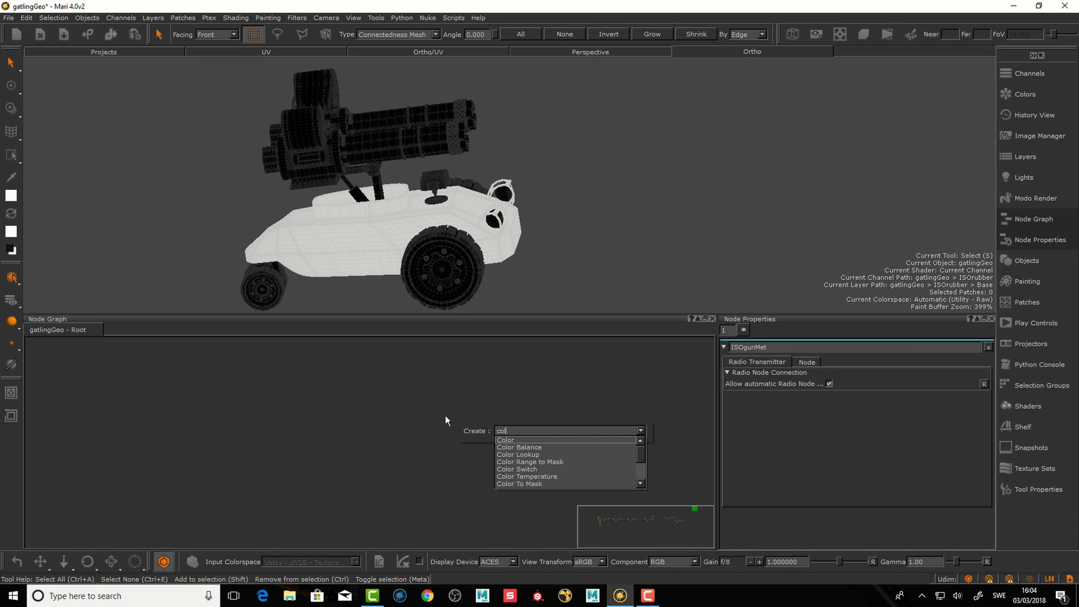
key("Return")
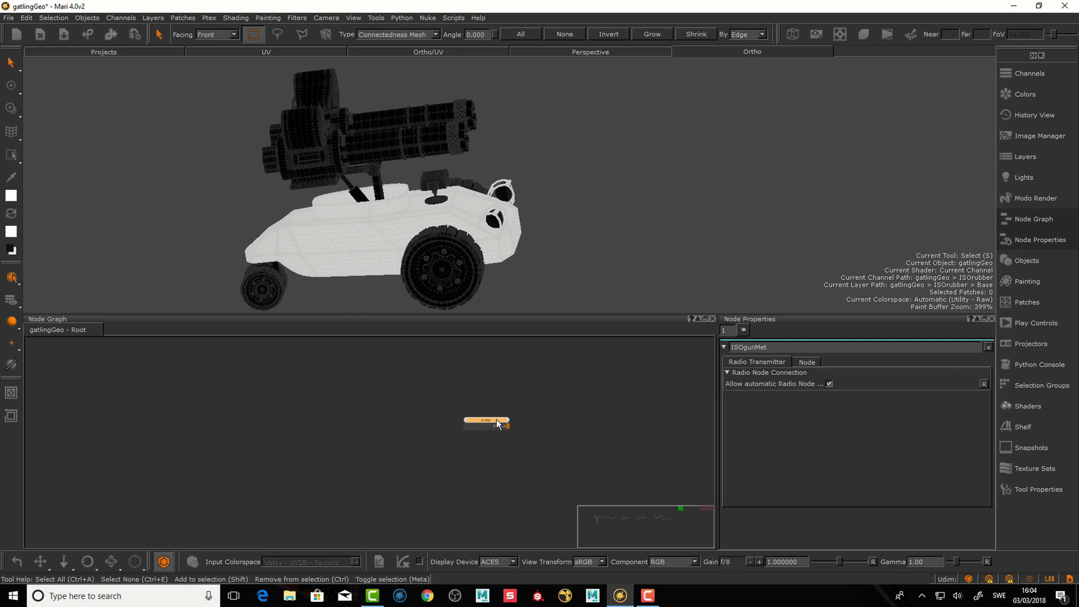
left_click(498, 423)
key("1")
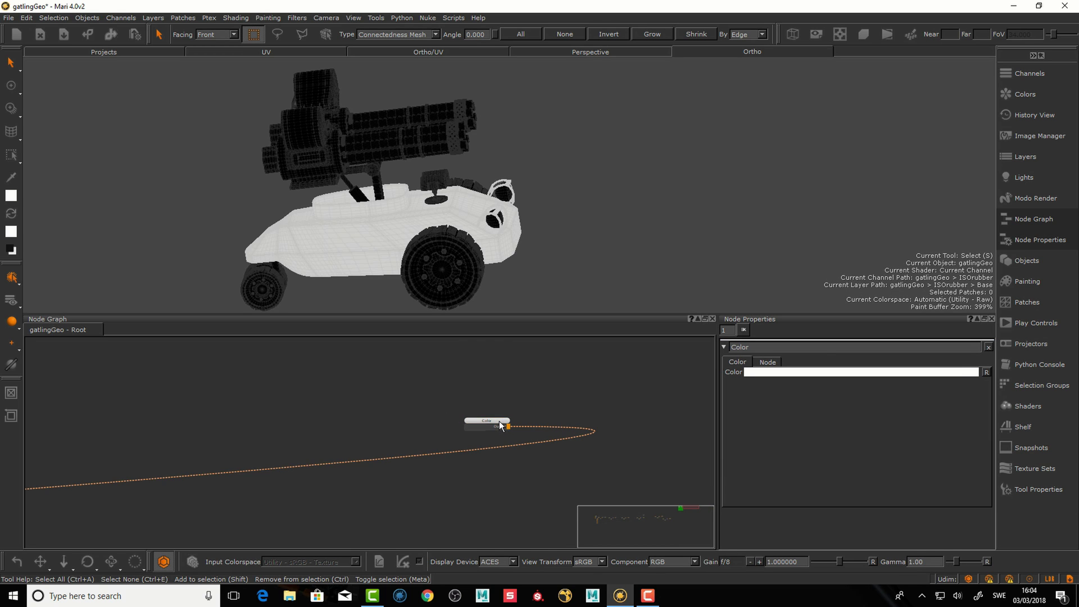
left_click(499, 423)
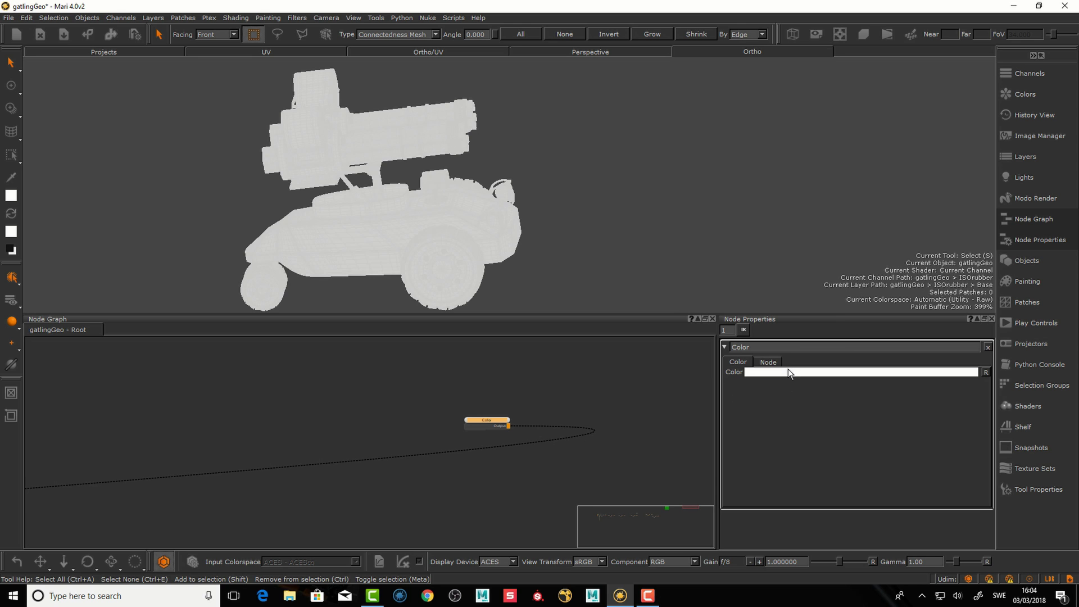
- Set the Color node's color to a very dark reddish brown
left_click(765, 372)
left_click_drag(468, 287, 448, 342)
left_click(461, 367)
left_click(501, 425)
left_click(526, 276)
left_click_drag(495, 427, 500, 428)
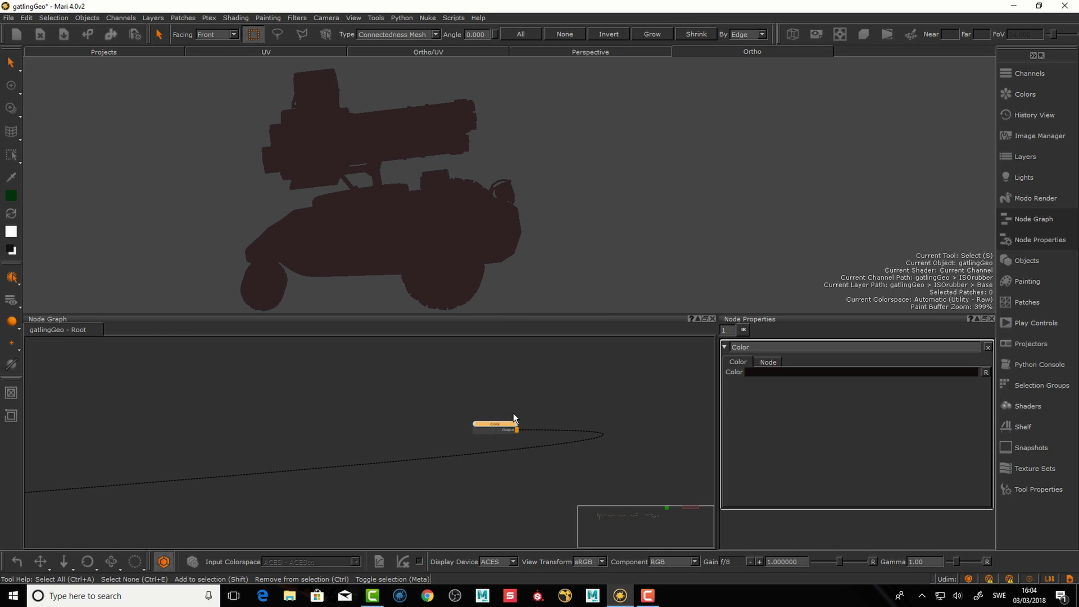
- Add a second Color node below the first, connect it to the viewer and open its properties
key("Tab")
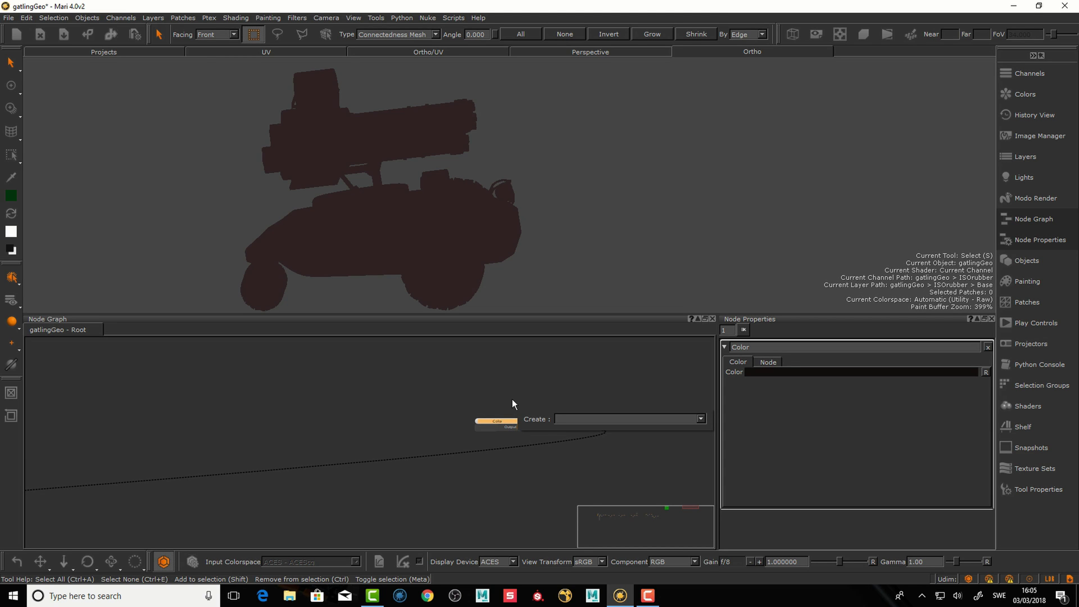
type("color")
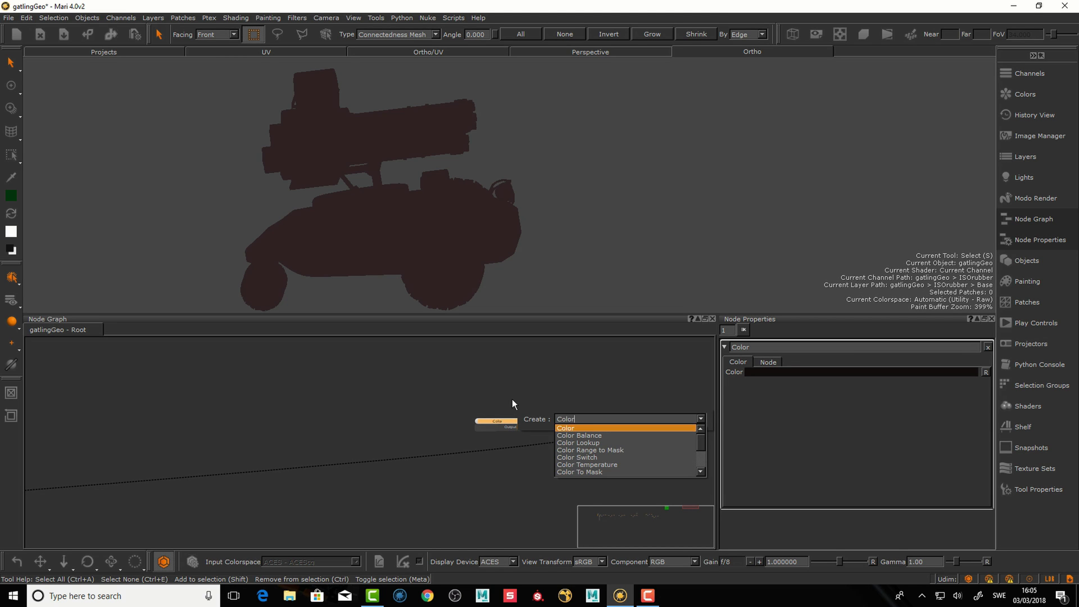
key("Return")
key("1")
left_click_drag(514, 469, 505, 464)
double_click(505, 464)
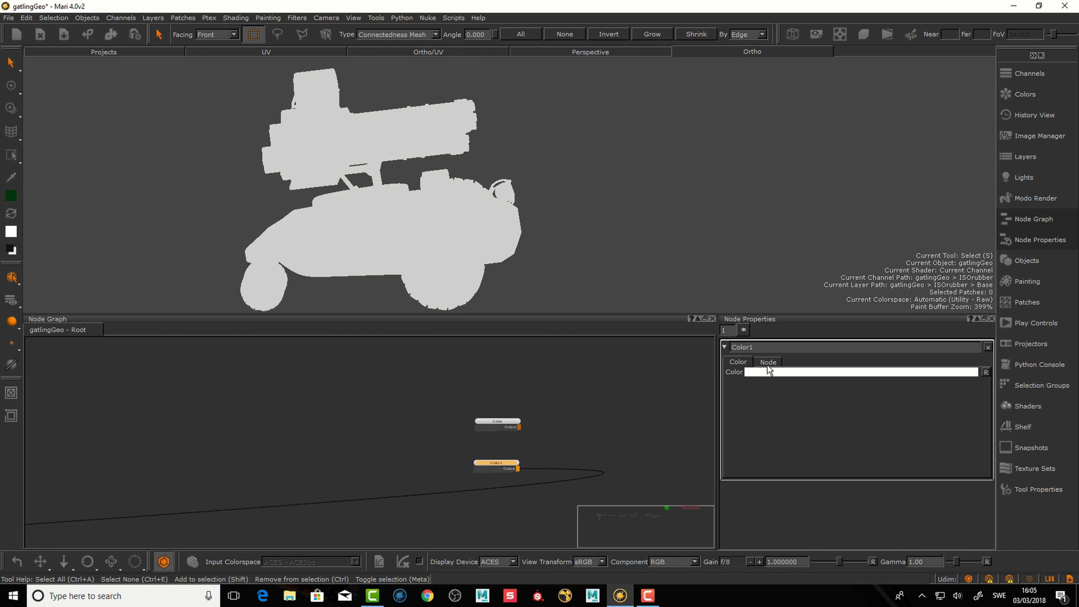
- Set the second Color node's color to a dark green with hue 0.381, saturation 0.747 and value 0.145
left_click(756, 372)
left_click(558, 269)
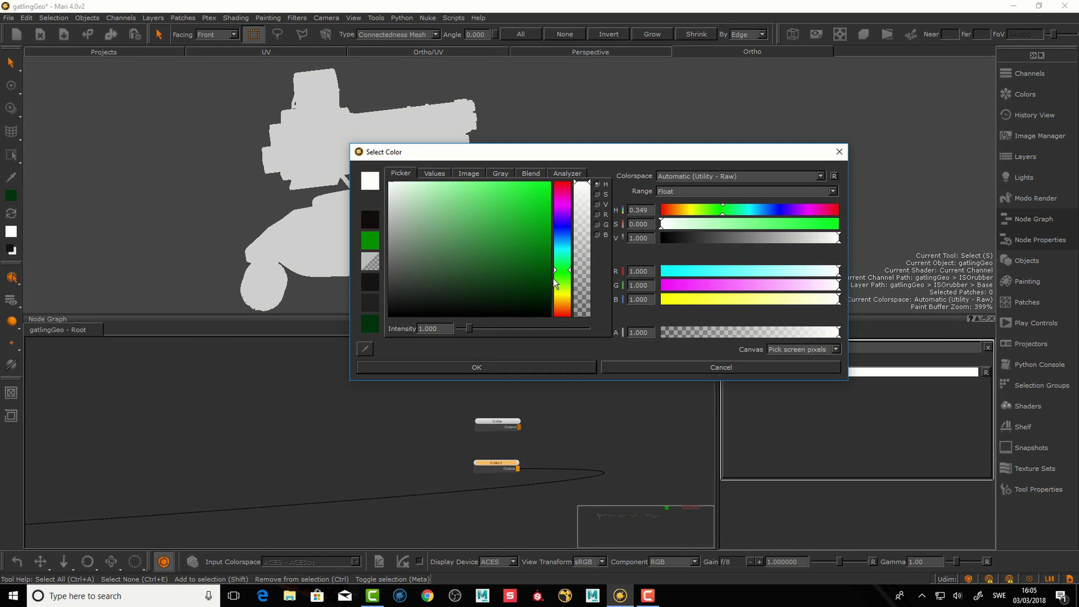
left_click(369, 327)
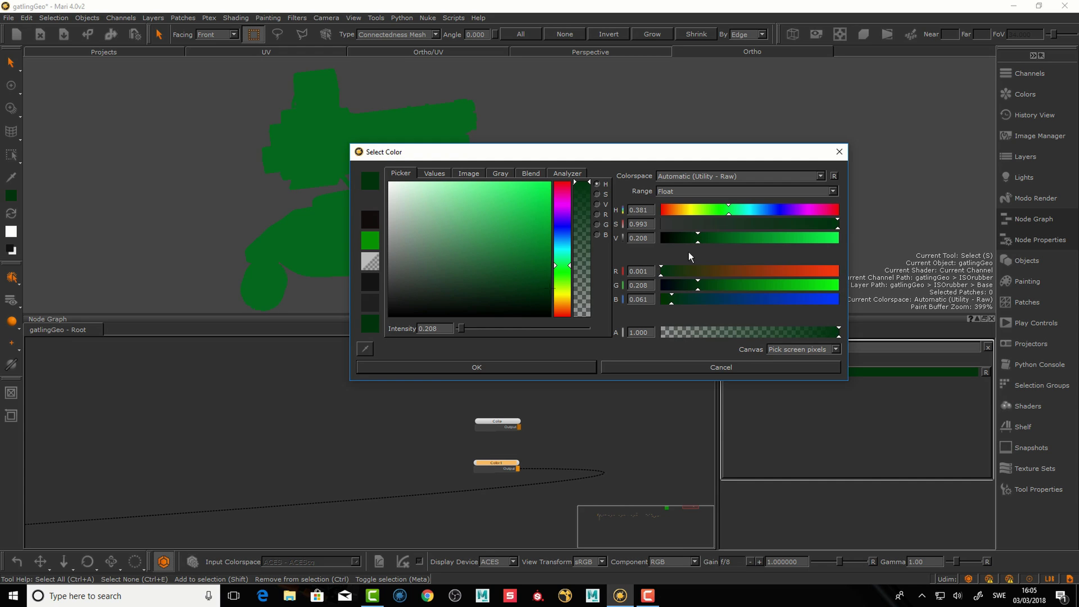
left_click(597, 194)
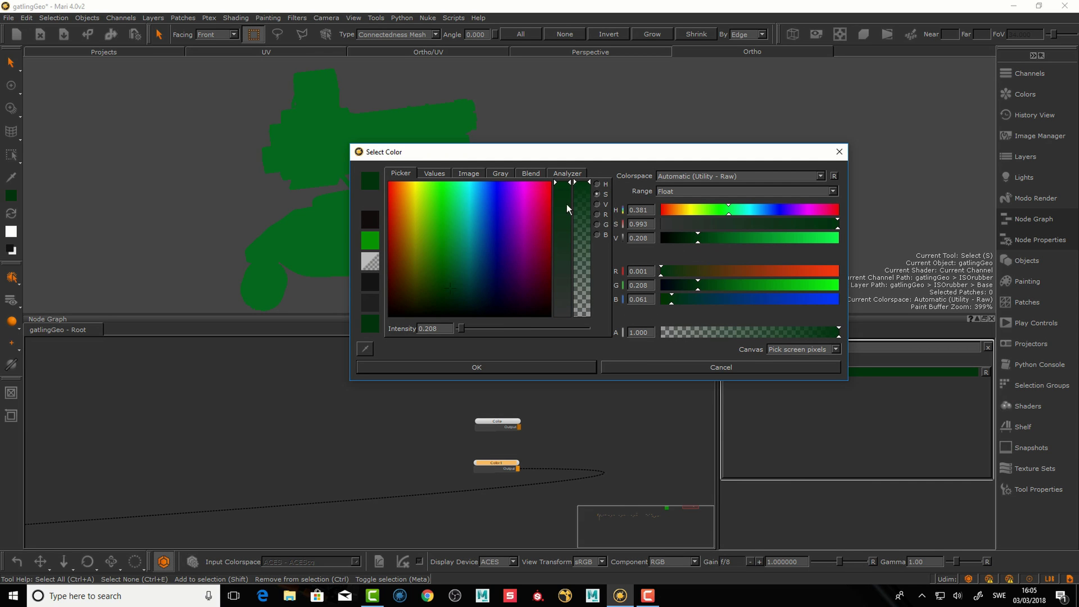
left_click_drag(568, 184, 563, 215)
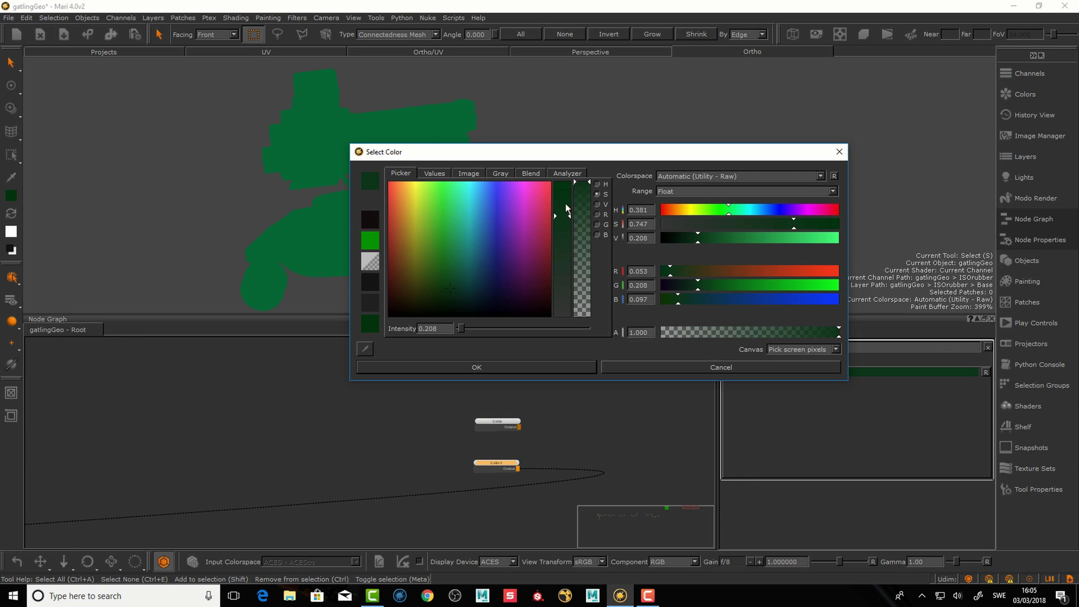
left_click(596, 204)
left_click(568, 297)
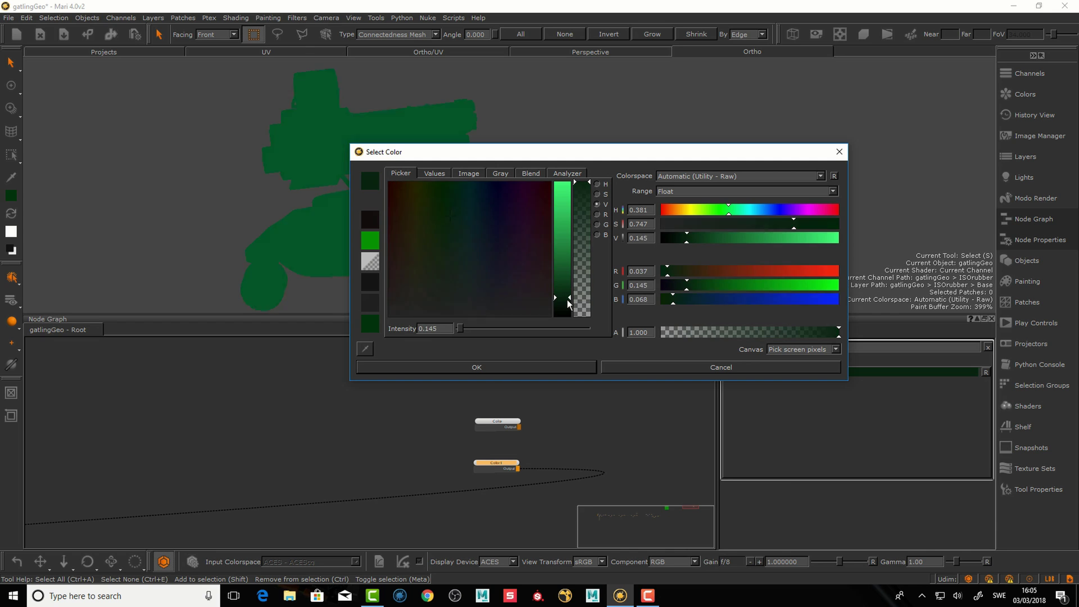
left_click(545, 368)
- Move the two Color nodes closer together so they line up one above the other
left_click_drag(511, 466, 514, 459)
left_click_drag(506, 423, 510, 426)
left_click(557, 438)
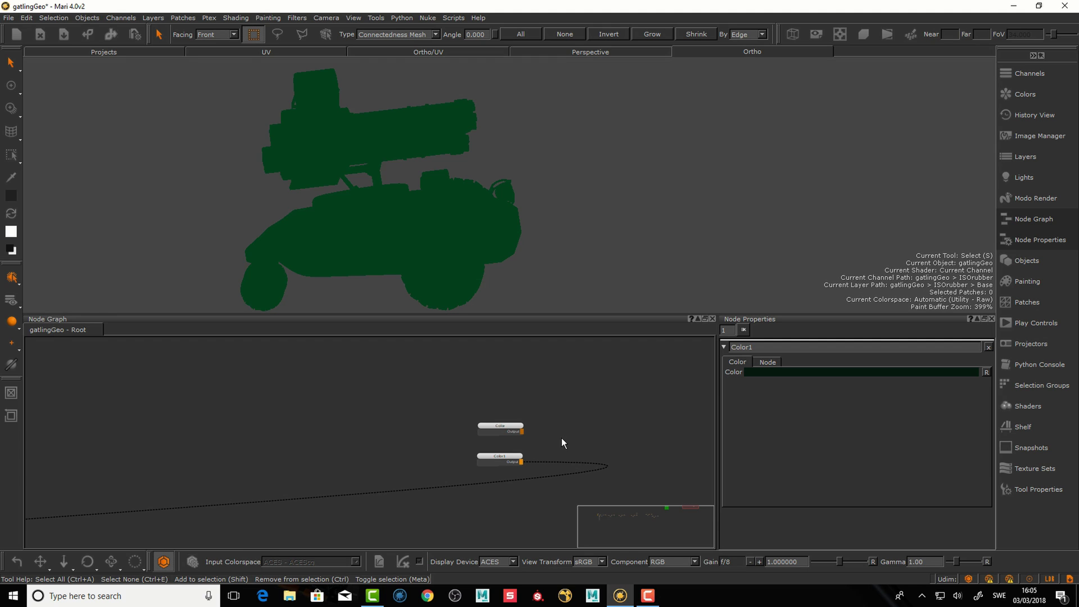
- Add a Merge node feeding the viewer, with the dark brown Color node as Base and the green one as Over
key("m")
mouse_move(569, 443)
left_mouse_down()
mouse_move(576, 430)
mouse_move(556, 436)
mouse_move(571, 437)
left_mouse_up()
left_click_drag(522, 462, 598, 423)
middle_click_drag(524, 493, 521, 464)
left_click_drag(506, 428, 505, 427)
left_click_drag(595, 394, 600, 391)
mouse_move(509, 461)
middle_mouse_down()
mouse_move(497, 448)
mouse_move(495, 464)
middle_mouse_up()
left_click(514, 470)
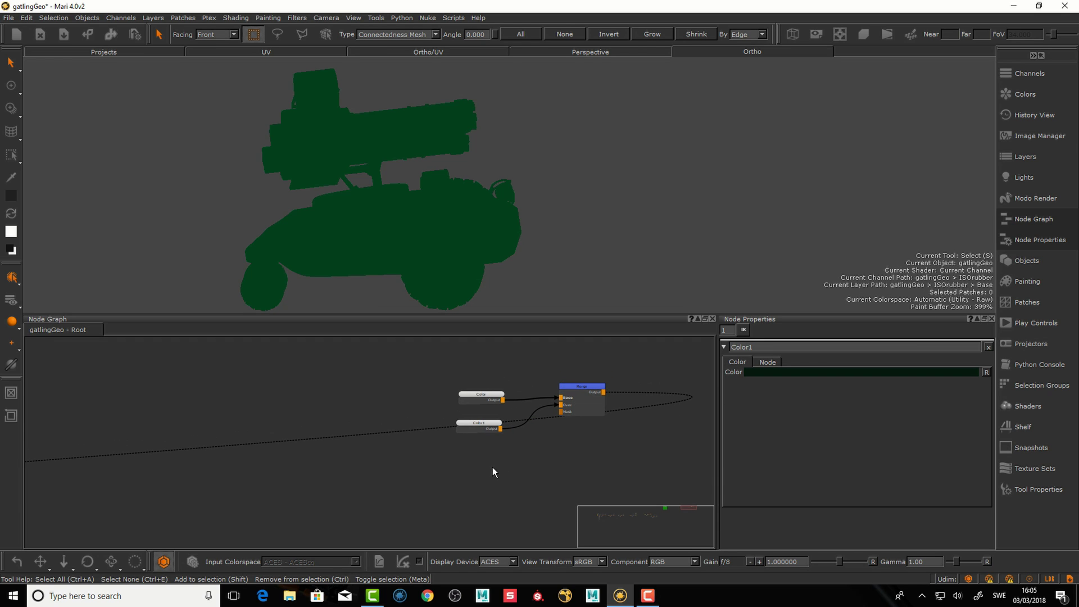
- Add a Radio Node and place it directly below the two Color nodes
key("Tab")
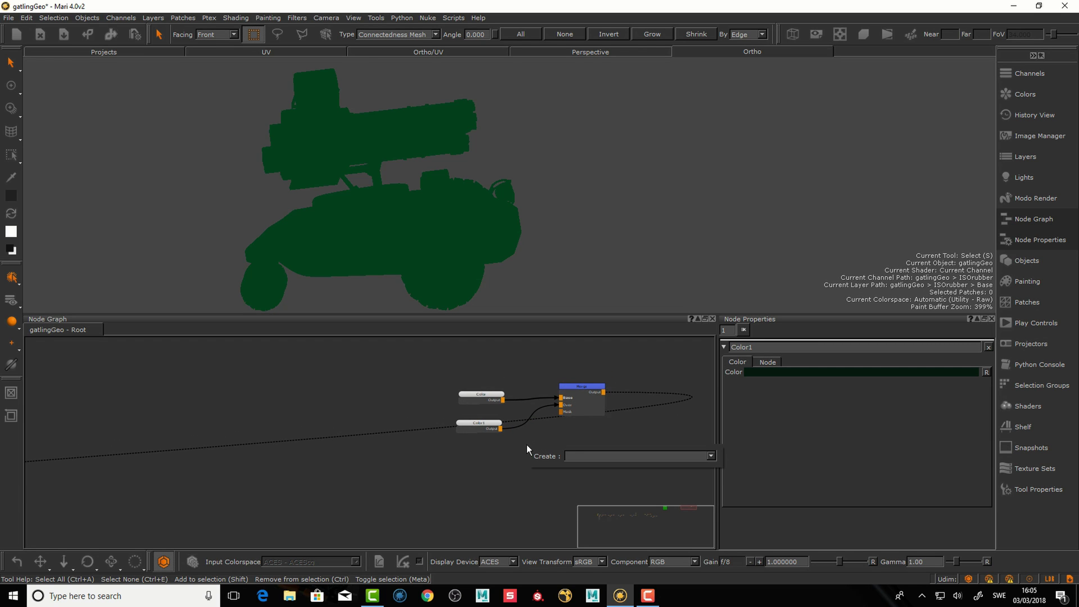
type("radio")
key("Down")
key("Return")
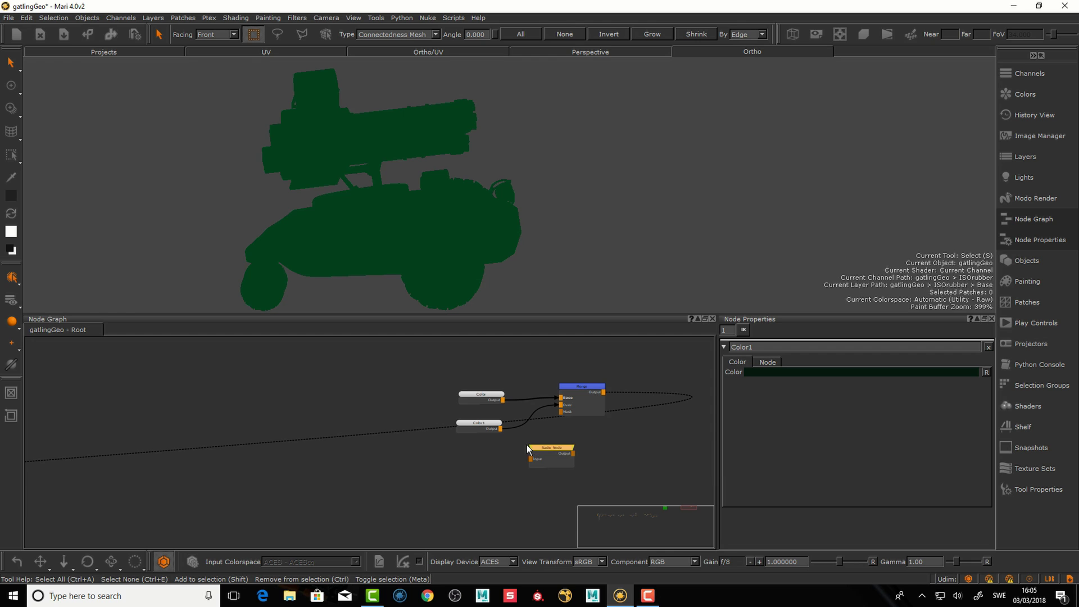
left_click_drag(563, 458, 510, 471)
left_click_drag(566, 433, 566, 415)
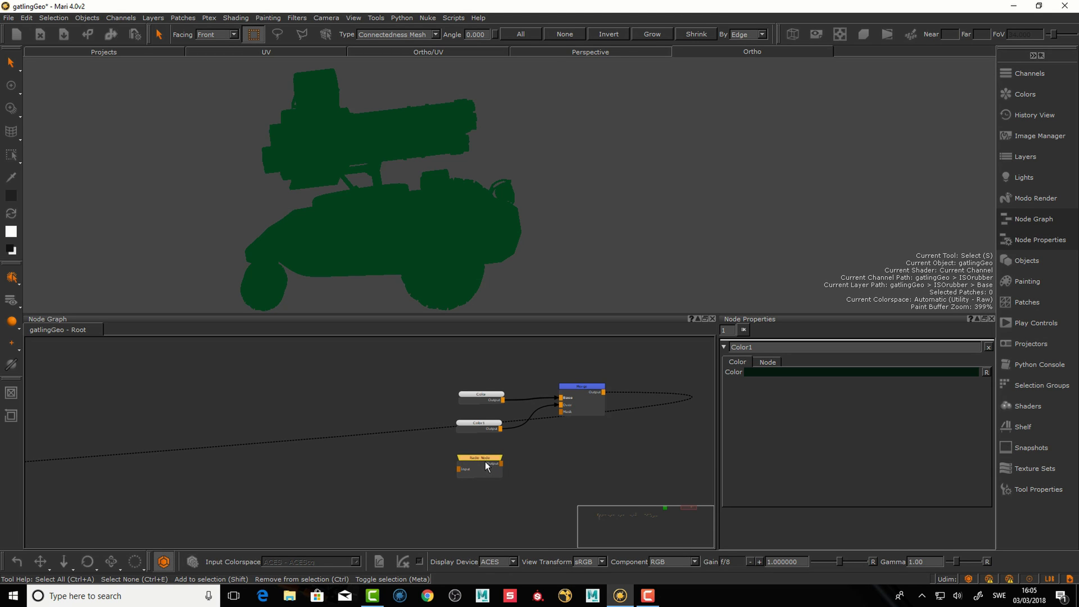
- Connect the Radio Node below the two Color nodes to the ISObody transmitter
right_click(481, 459)
mouse_move(504, 524)
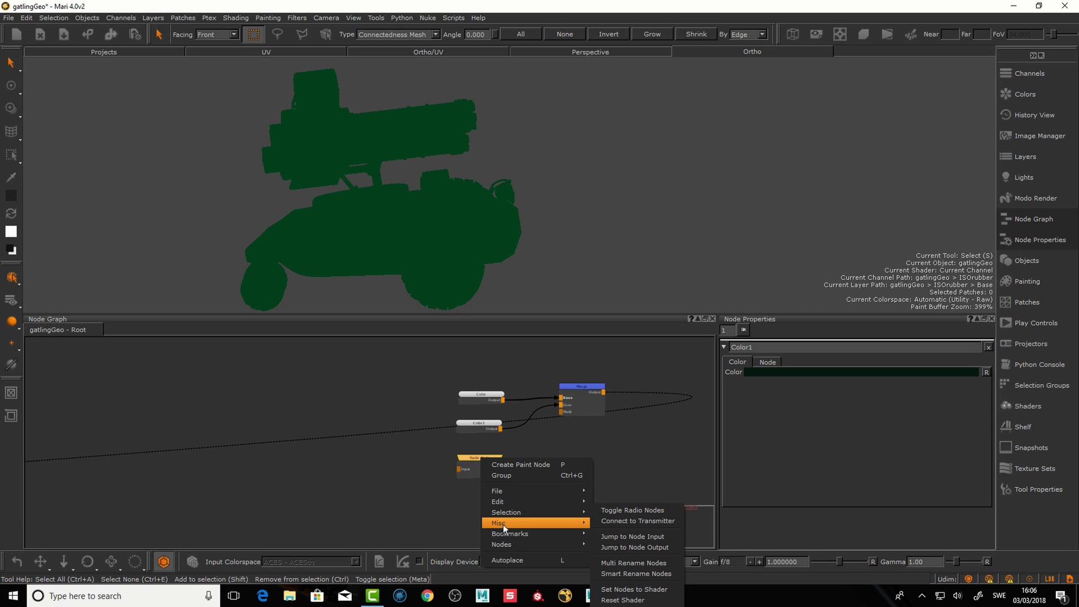
left_click(647, 520)
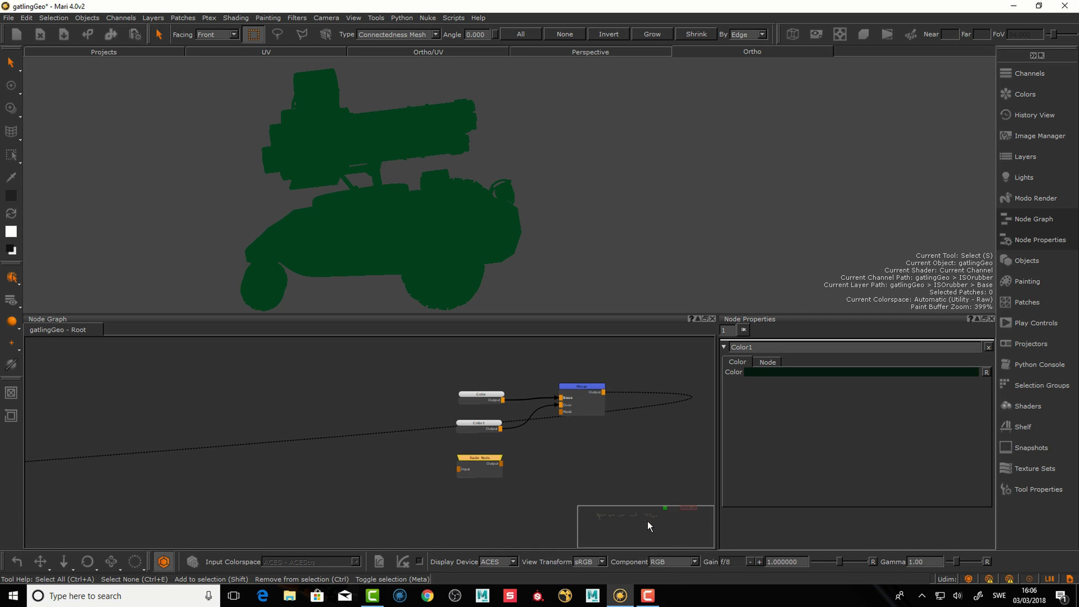
left_click_drag(640, 501, 684, 146)
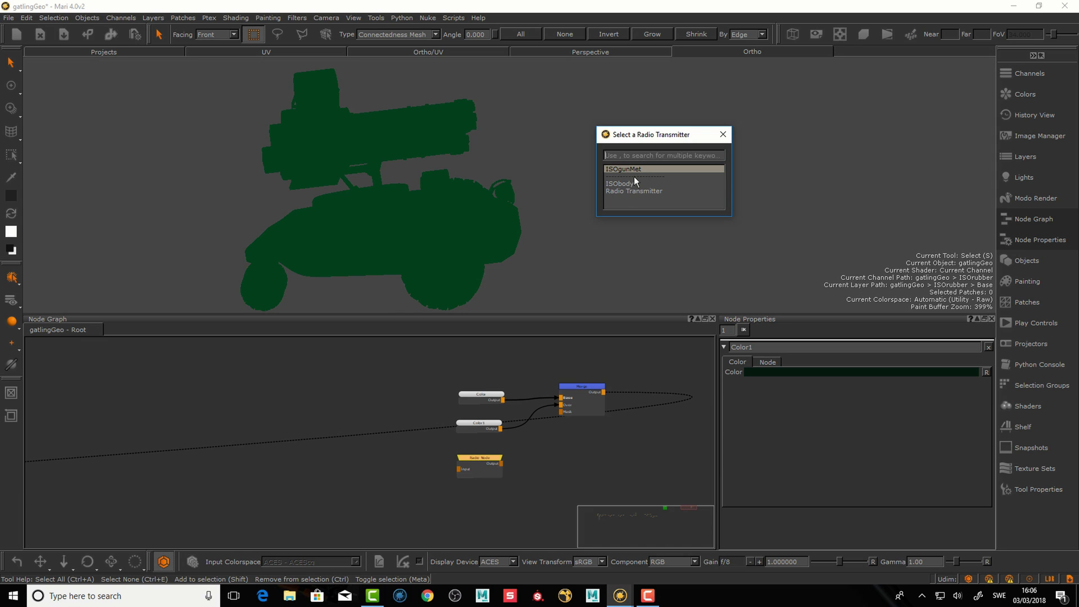
left_click(622, 184)
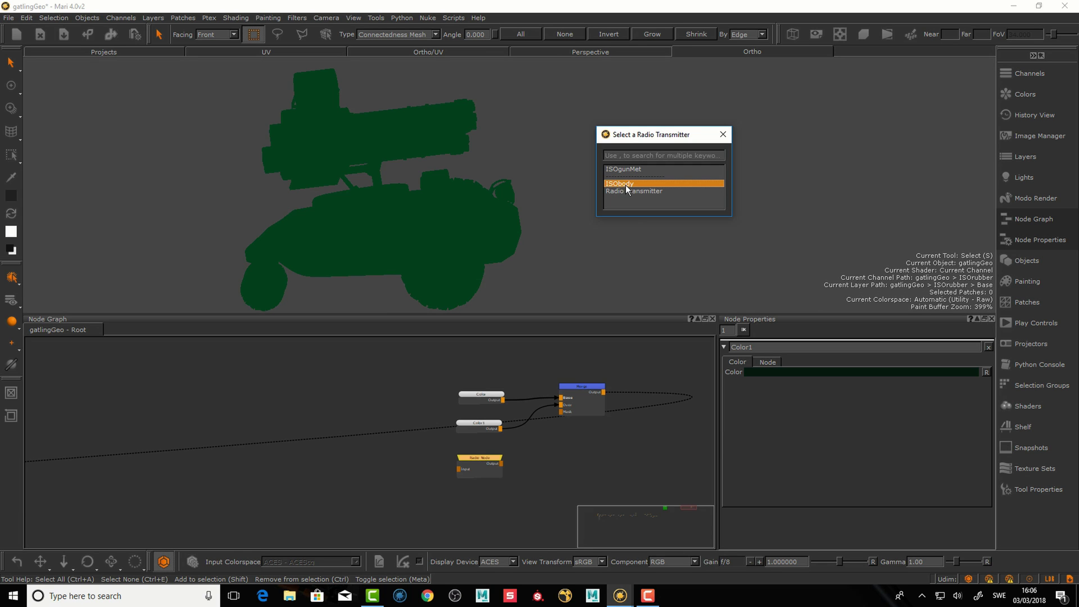
double_click(626, 187)
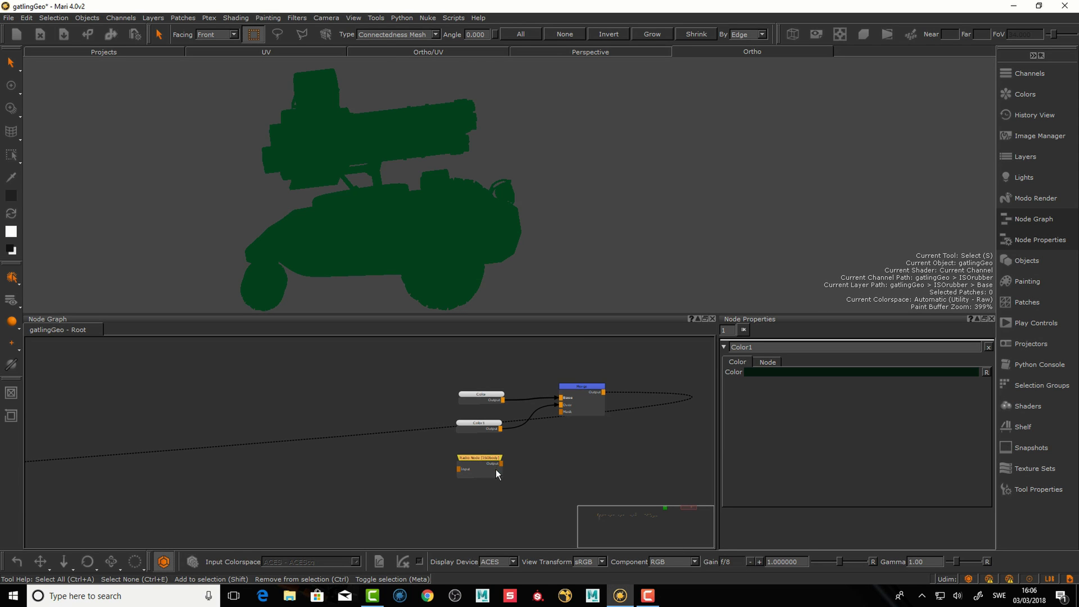
- Display the Radio Node's mask on the model and connect its output to the Merge node's Mask input
left_click_drag(497, 463, 501, 464)
key("1")
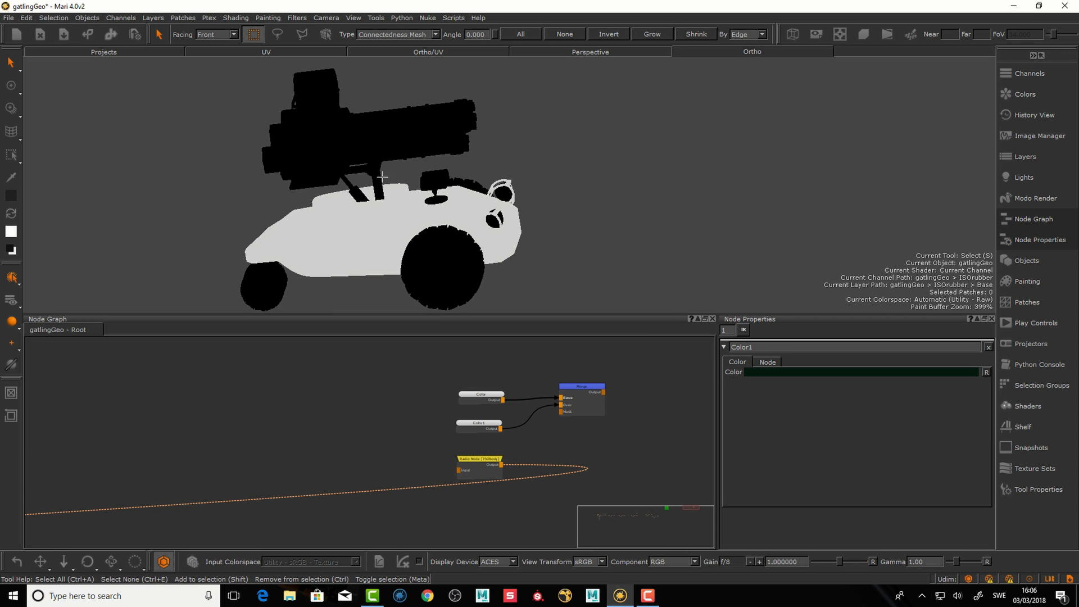
left_click_drag(502, 465, 585, 393)
- Enlarge the ISO backdrop downward to make room for more masks and select its lower transmitter node
scroll(362, 429, "down", 3)
middle_click_drag(365, 433, 688, 449)
middle_click_drag(267, 450, 477, 327)
scroll(348, 427, "down", 3)
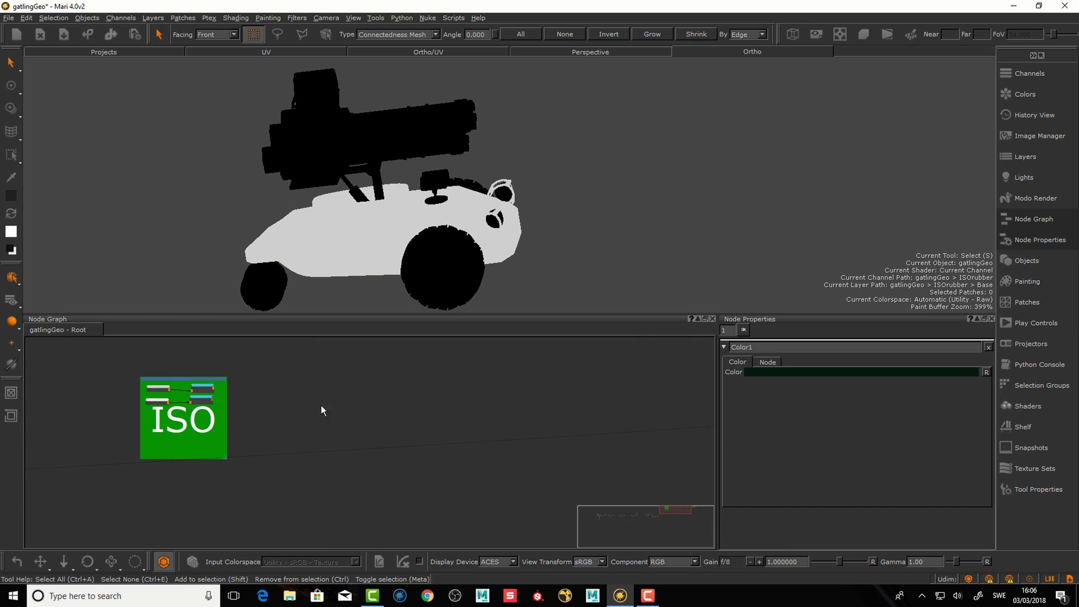
left_click_drag(224, 456, 245, 543)
left_click(204, 400)
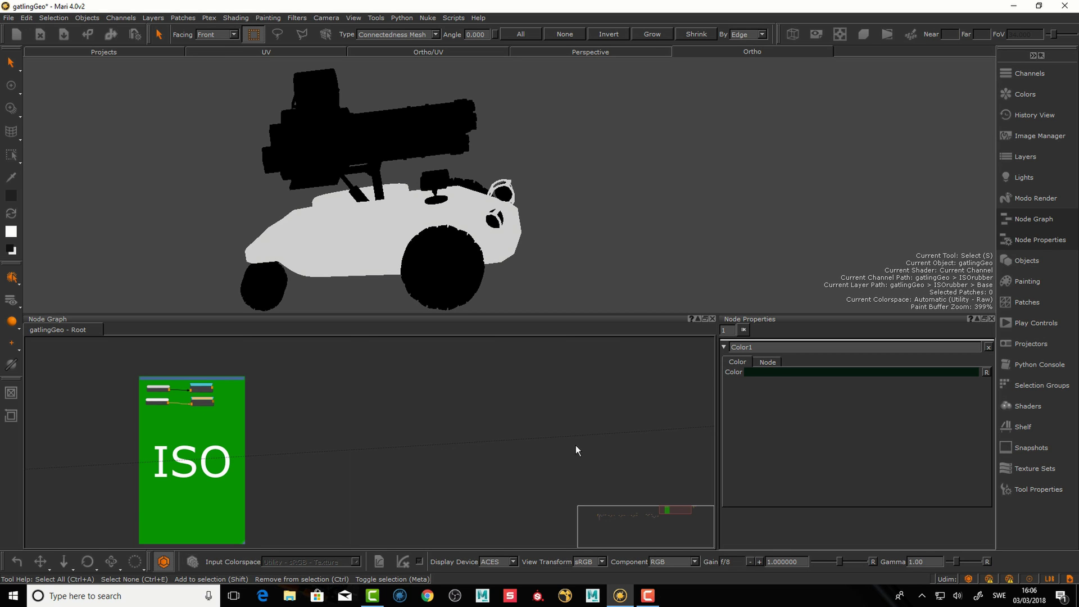
- Display the Merge node's result on the model and set its Amount to 1.000
middle_click_drag(601, 452, 497, 450)
right_click_drag(496, 450, 482, 456, "alt")
middle_click_drag(573, 457, 500, 465)
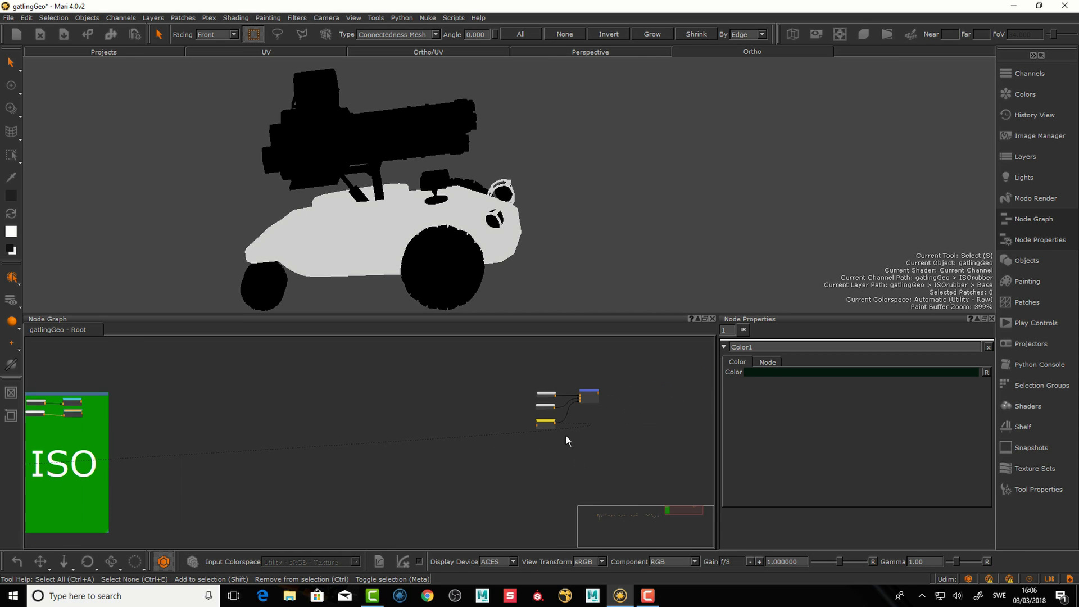
right_click_drag(604, 420, 682, 362, "alt")
middle_click_drag(534, 424, 291, 490)
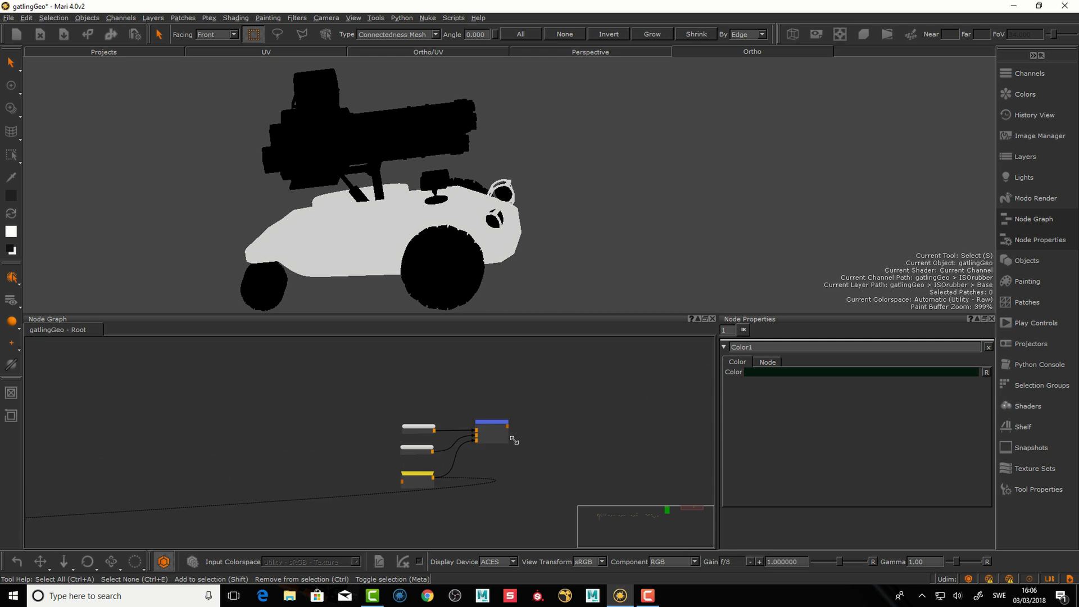
right_click_drag(513, 441, 572, 417, "alt")
left_click(552, 416)
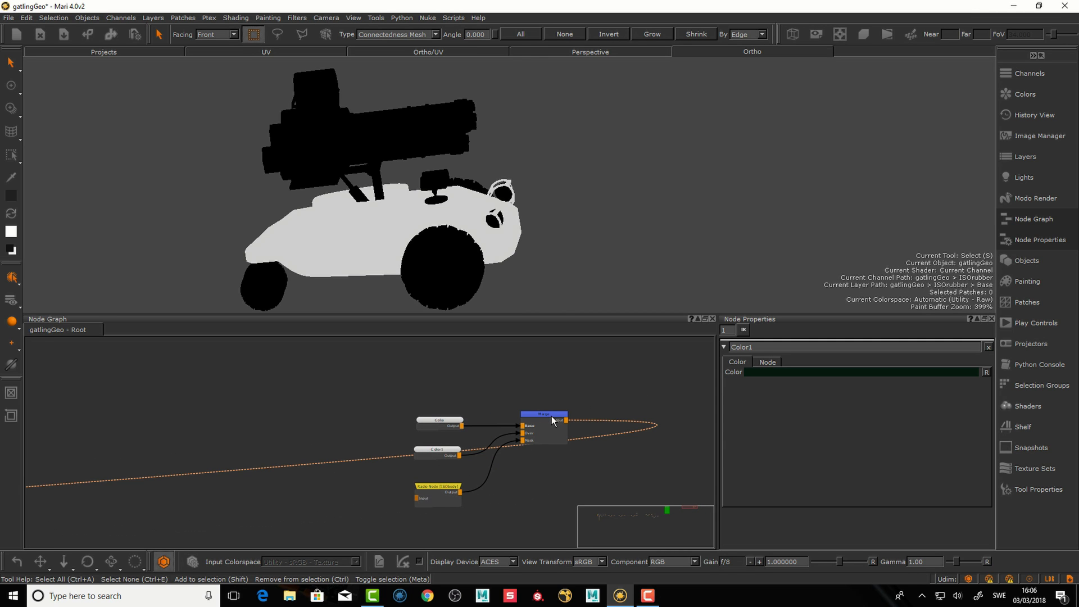
left_click_drag(552, 414, 555, 413)
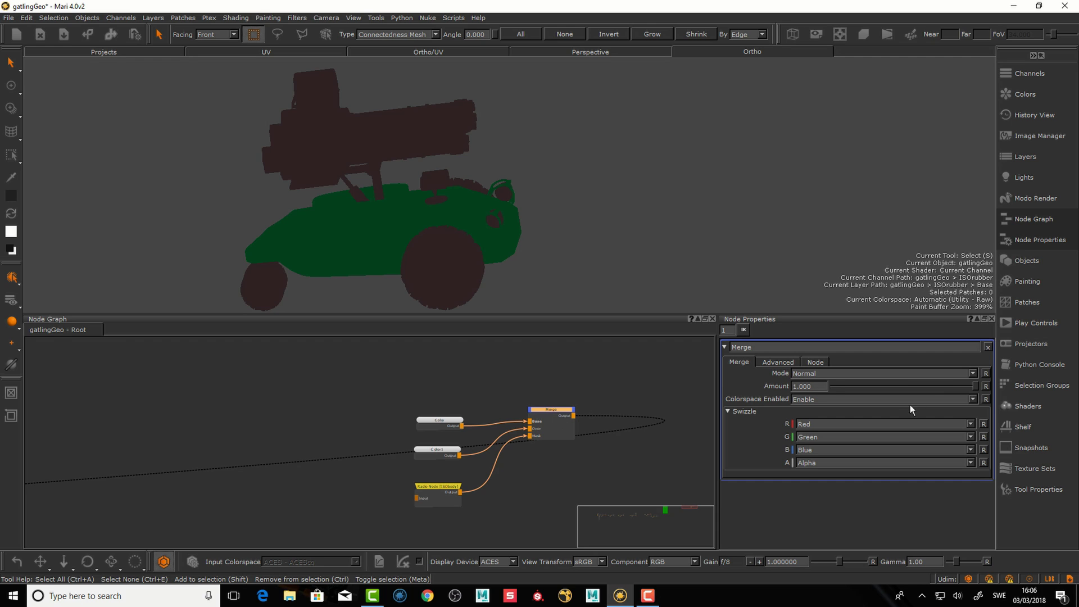
left_click_drag(977, 389, 1047, 358)
left_click(553, 413)
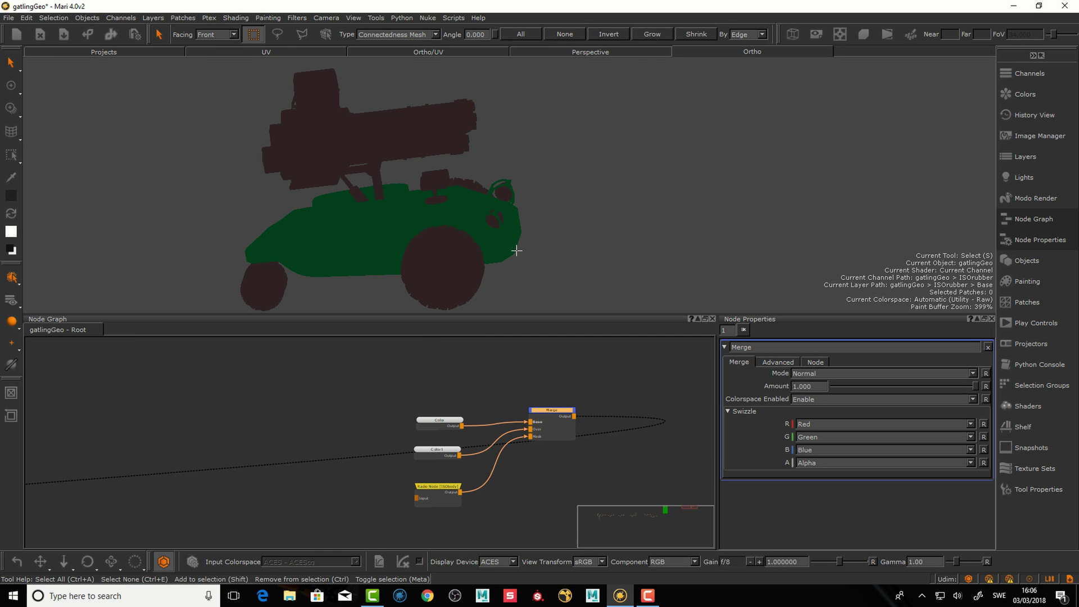
- Inspect the masked green and brown colors from another angle and nudge the Merge and Color nodes slightly
mouse_move(534, 268)
left_mouse_down("alt")
mouse_move(508, 263)
mouse_move(519, 267)
left_mouse_up("alt")
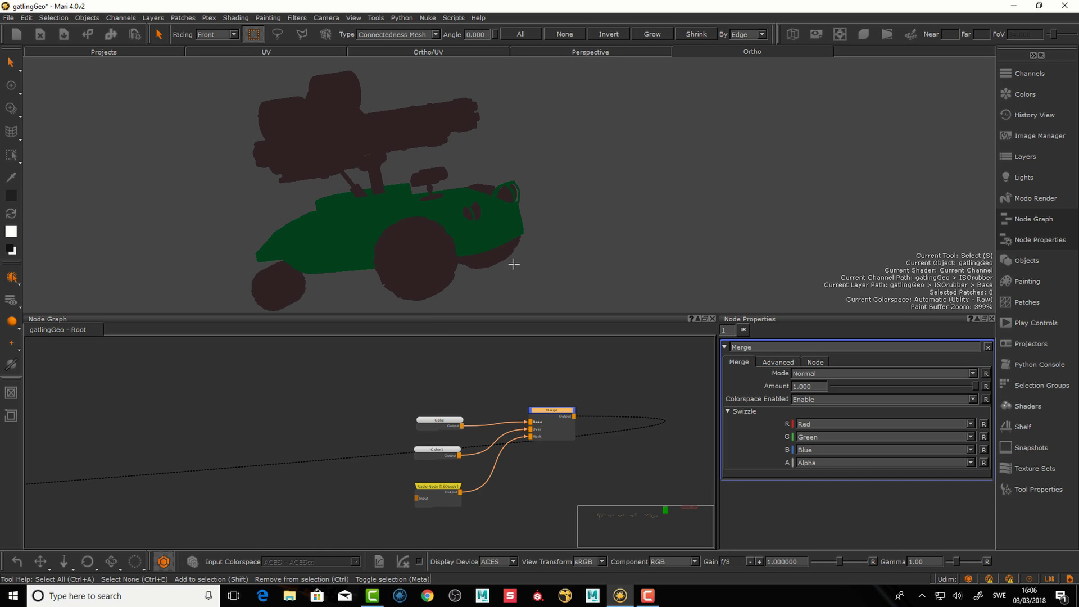
left_click_drag(547, 419, 544, 420)
left_click_drag(441, 419, 438, 450)
left_click_drag(548, 411, 551, 411)
left_click(449, 428)
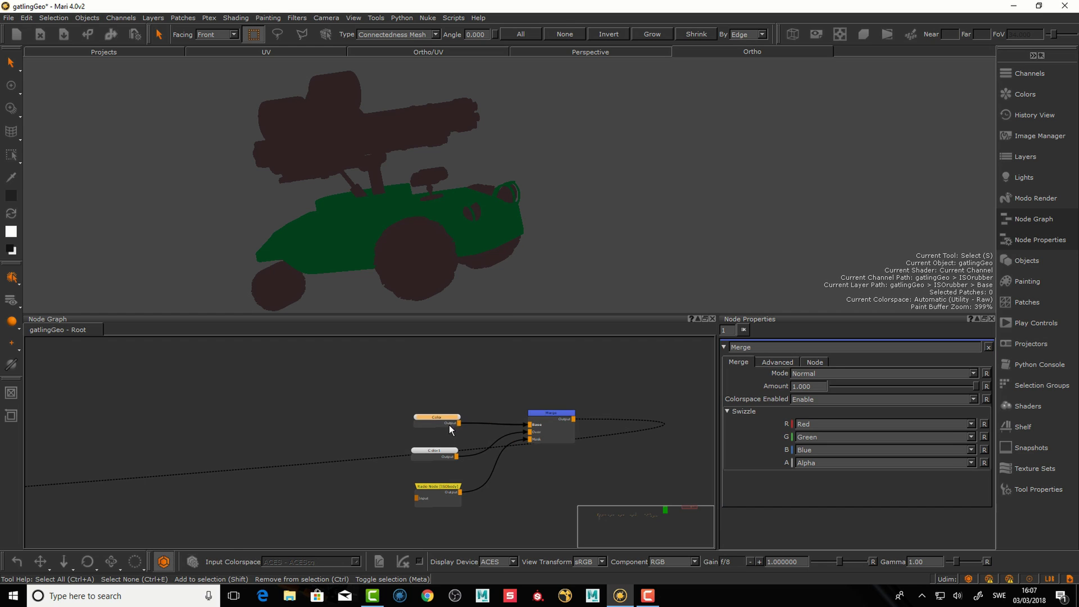
- Examine the ISO backdrop and its two mask-to-transmitter pairs in the node graph
middle_click_drag(376, 363, 648, 379, "alt")
middle_click_drag(381, 425, 647, 433, "alt")
right_click_drag(360, 495, 248, 495, "alt")
middle_click_drag(248, 494, 448, 405)
left_click(360, 354)
left_click_drag(360, 354, 330, 386)
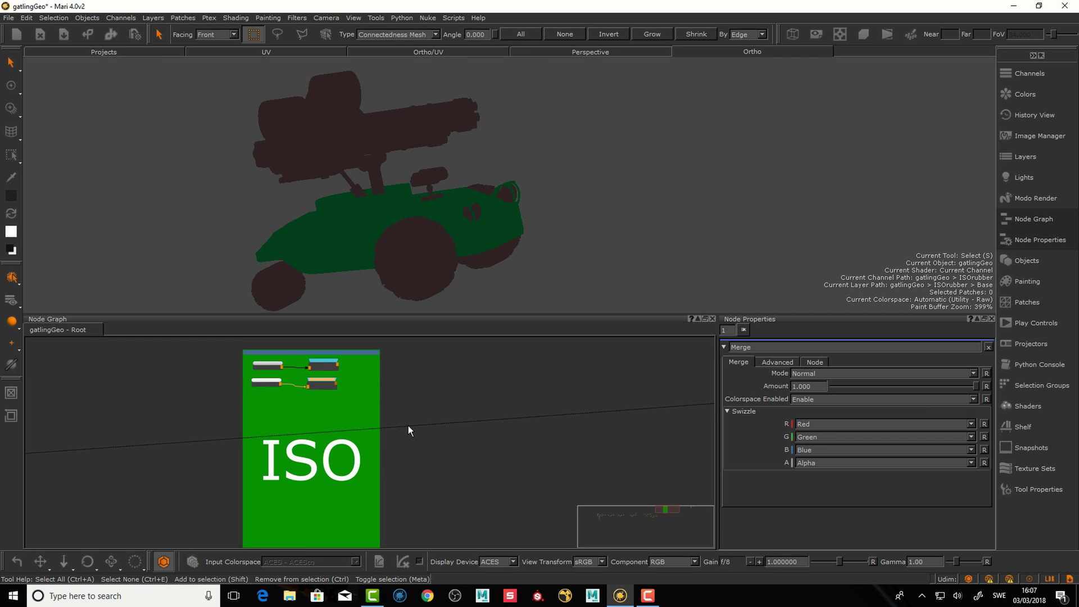
middle_click_drag(409, 427, 497, 423)
scroll(470, 410, "up", 2)
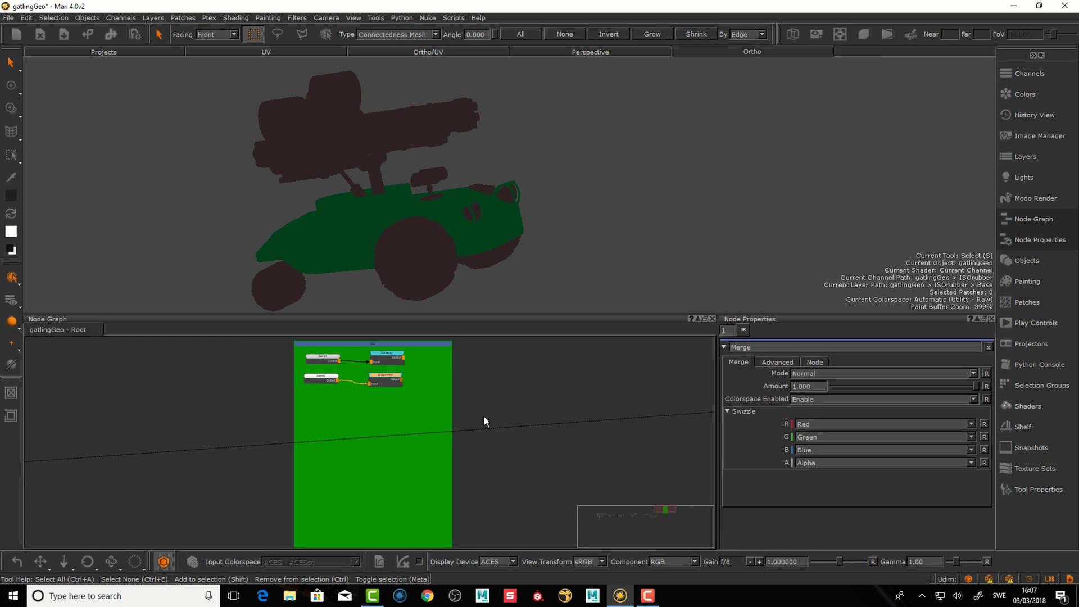
scroll(481, 407, "down", 1)
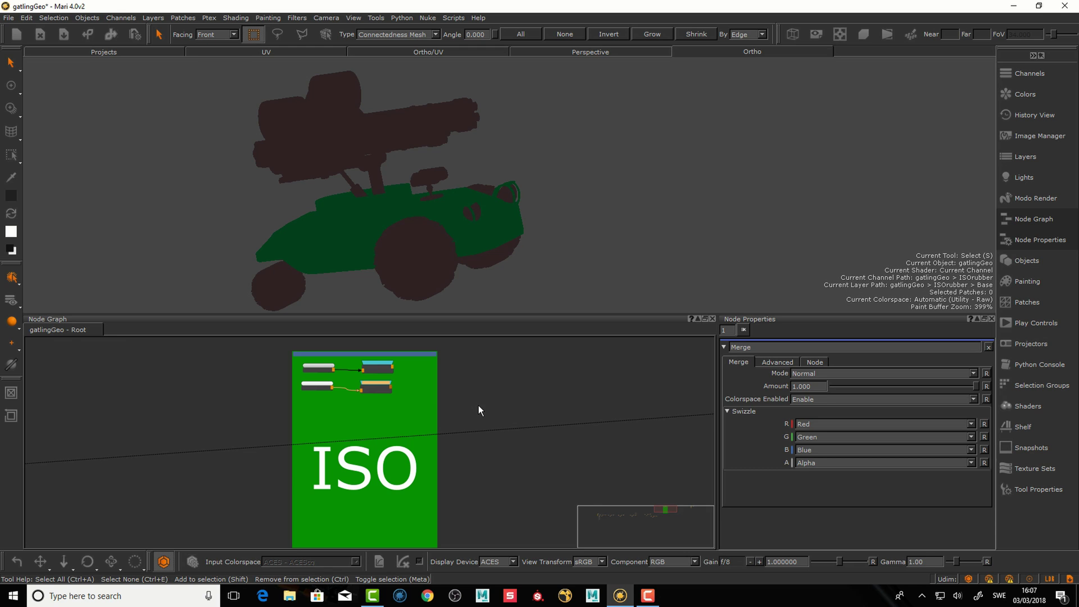
- Review how the Merge, Color and Radio nodes are wired apart from the ISO backdrop
middle_click_drag(492, 407, 395, 418)
scroll(475, 422, "down", 2)
scroll(501, 427, "down", 1)
middle_click_drag(464, 457, 371, 471)
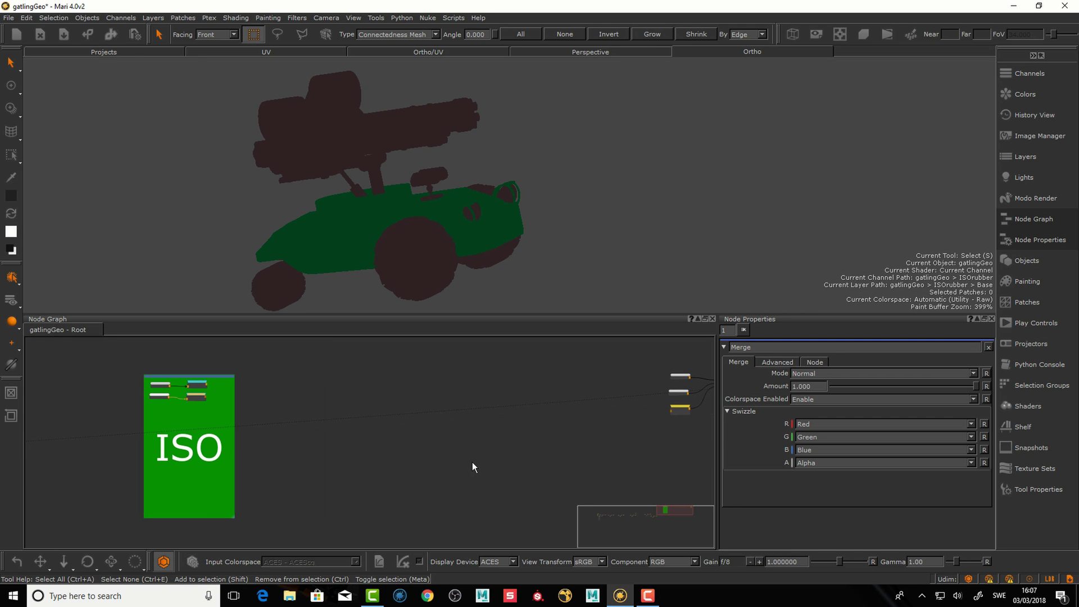
middle_click_drag(589, 447, 539, 458)
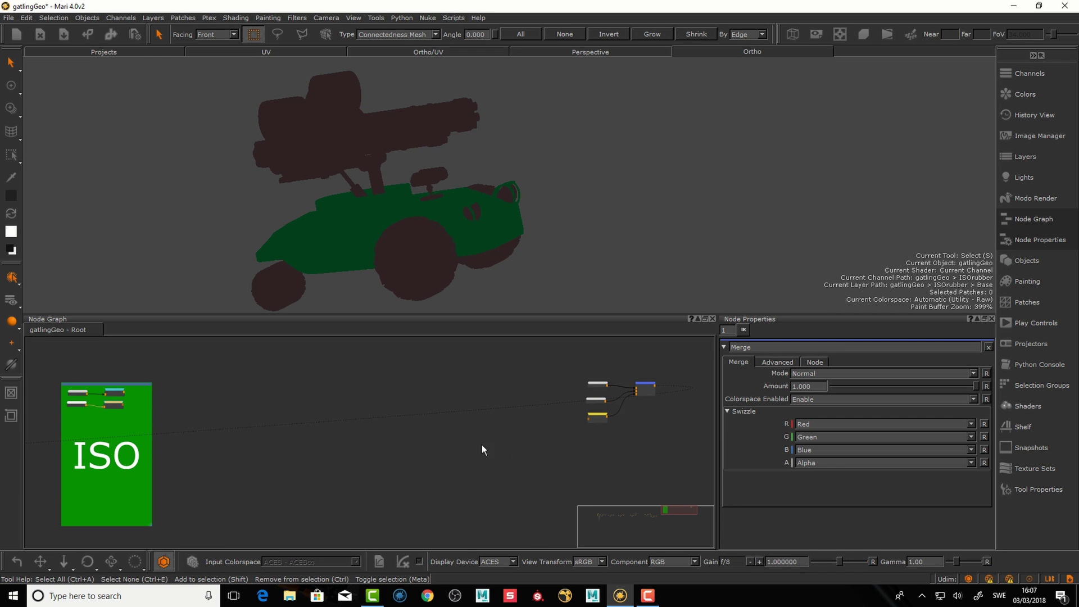
left_click(645, 384)
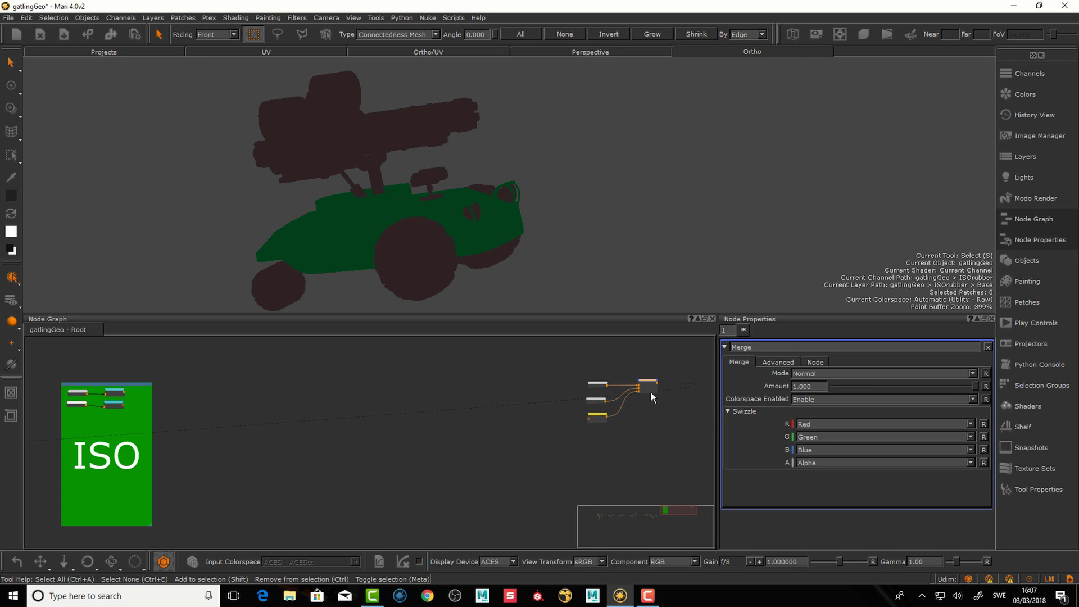
left_click(597, 383)
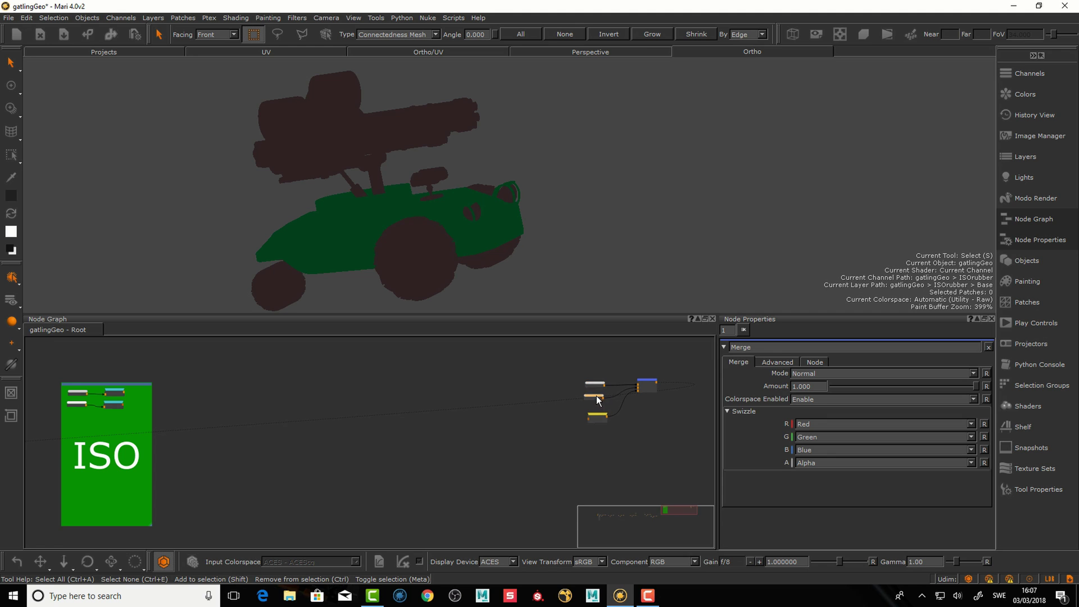